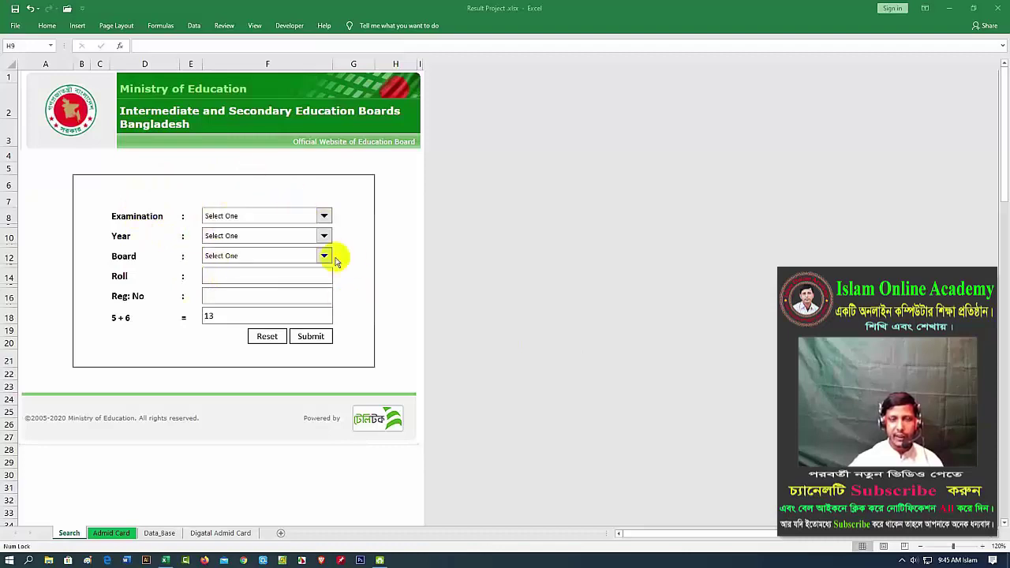
# Choose JSC as the examination, 2020 as the year and Dhaka as the board.
pyautogui.click(325, 217)
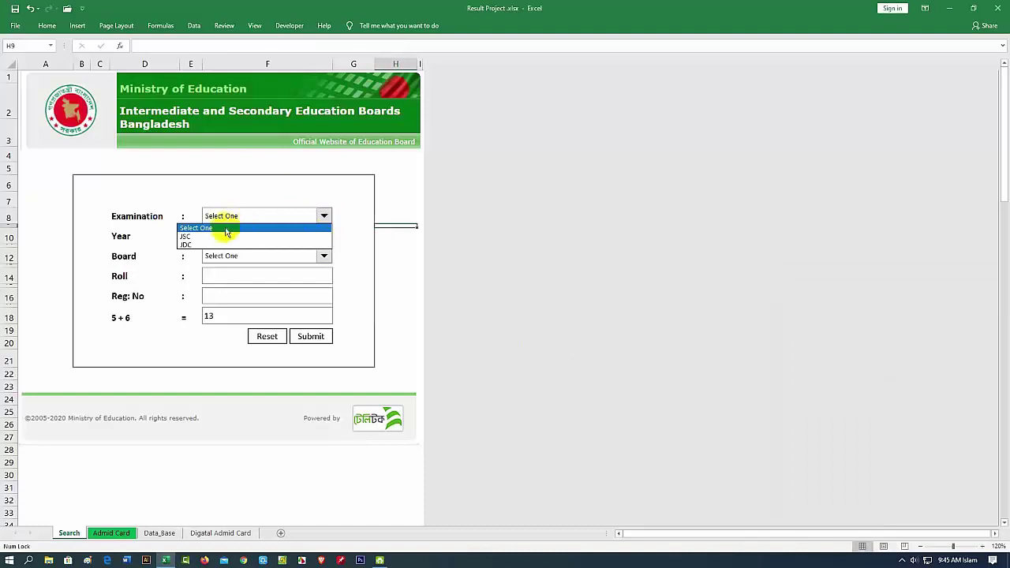
pyautogui.click(203, 236)
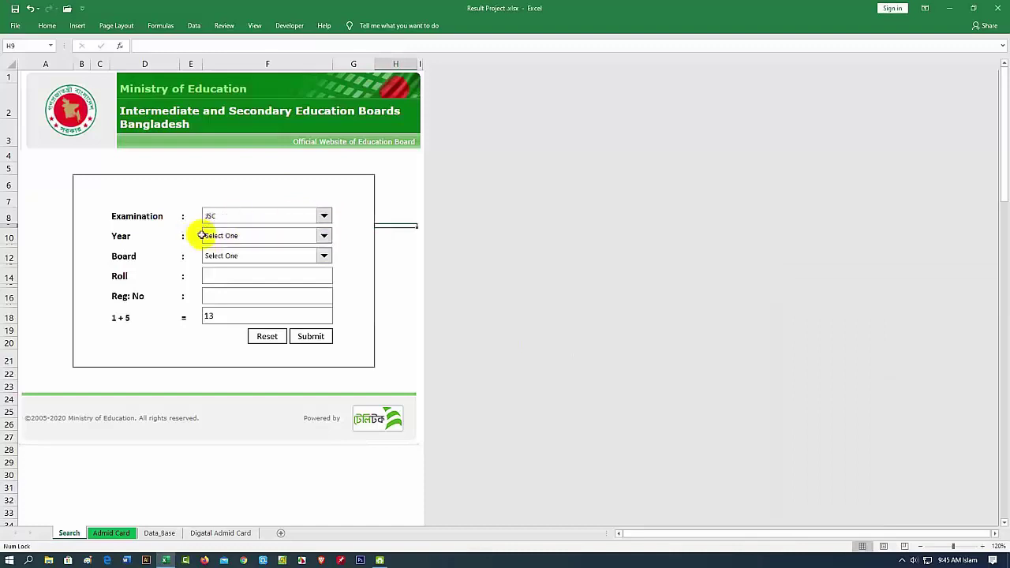
pyautogui.click(324, 236)
pyautogui.click(197, 264)
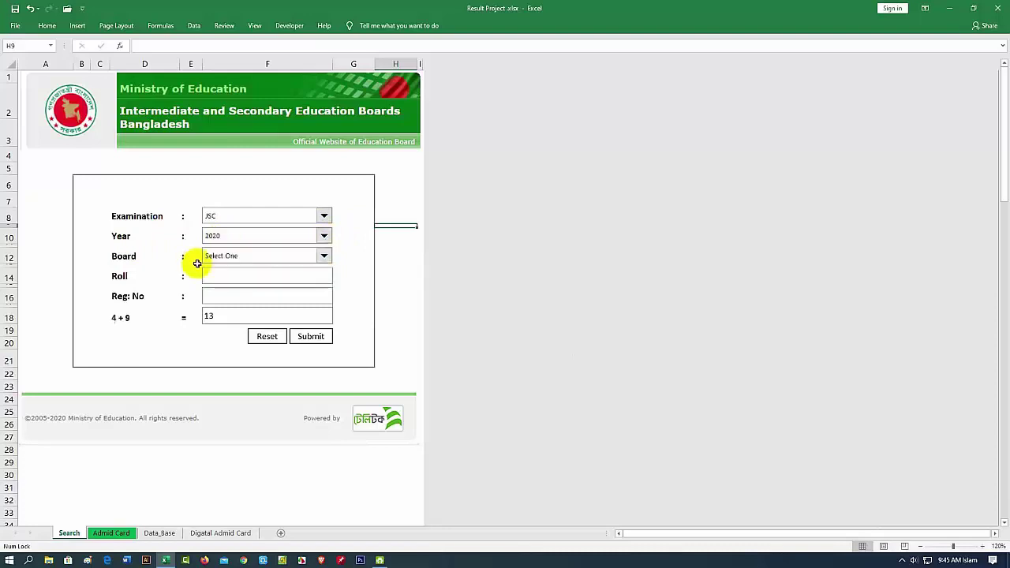
pyautogui.click(323, 256)
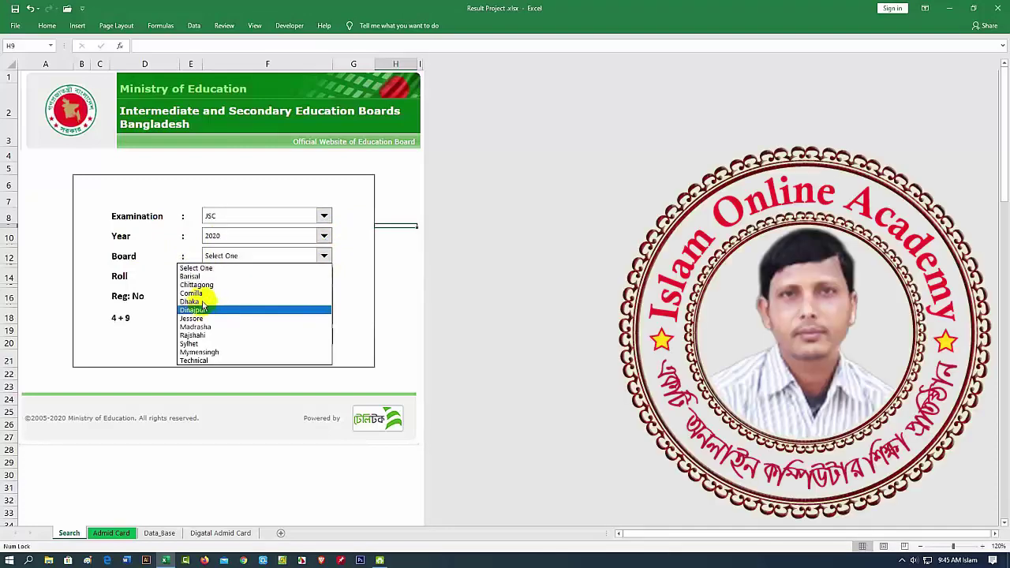
pyautogui.click(198, 302)
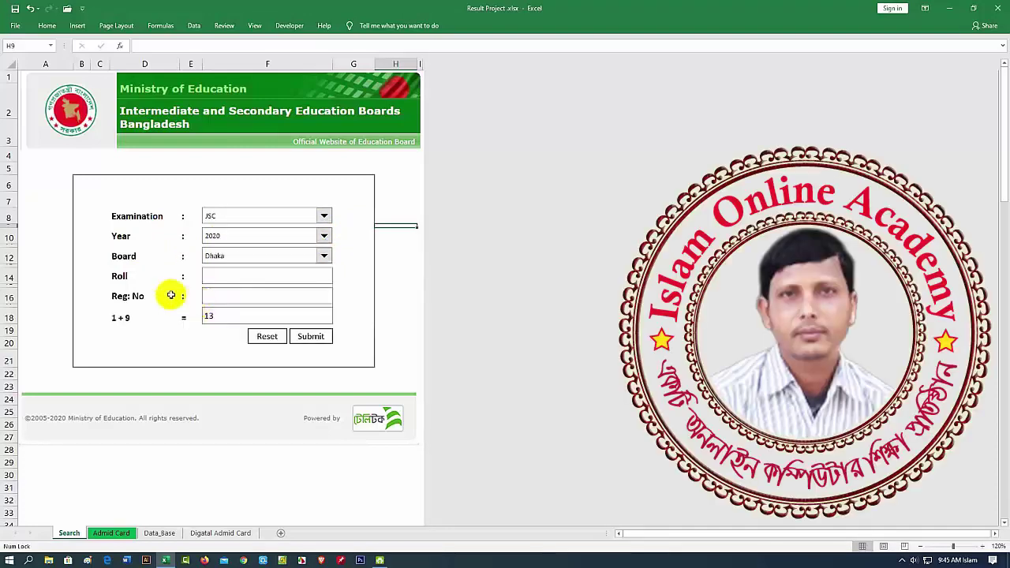
# Enter the student's roll number, answer the sum with 20, and submit the search.
pyautogui.click(213, 277)
pyautogui.write('152548')
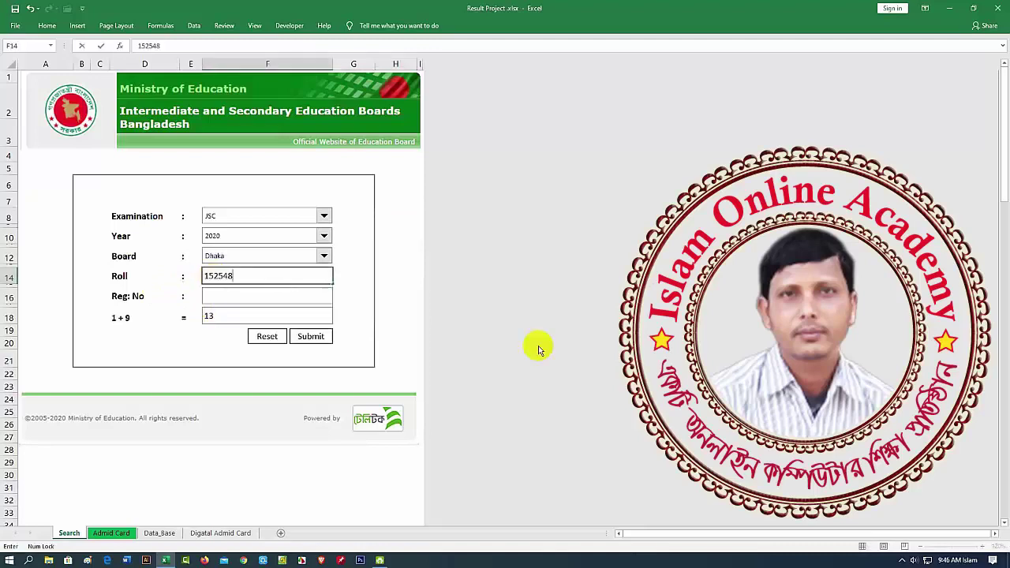
pyautogui.click(218, 298)
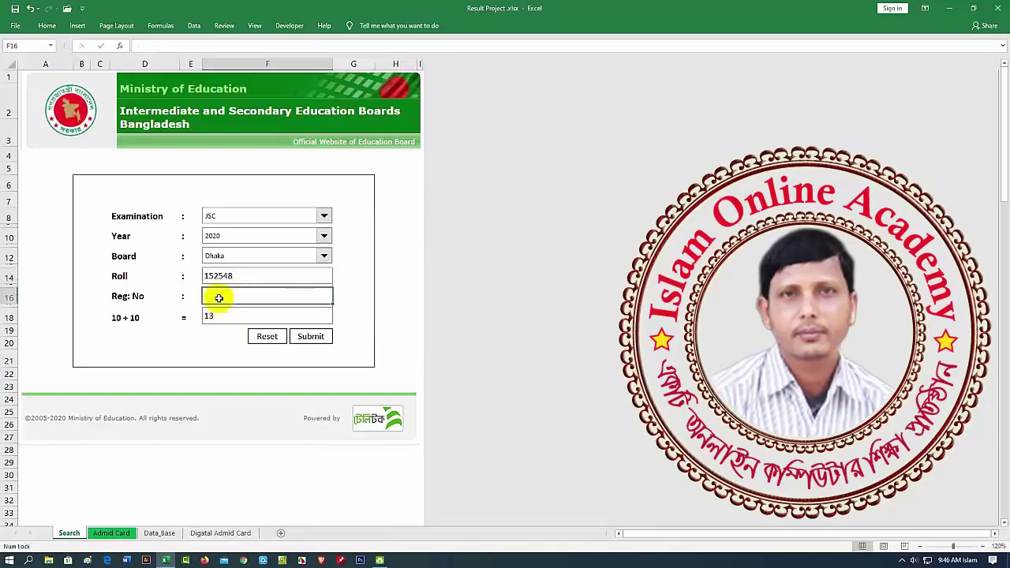
pyautogui.press('Return')
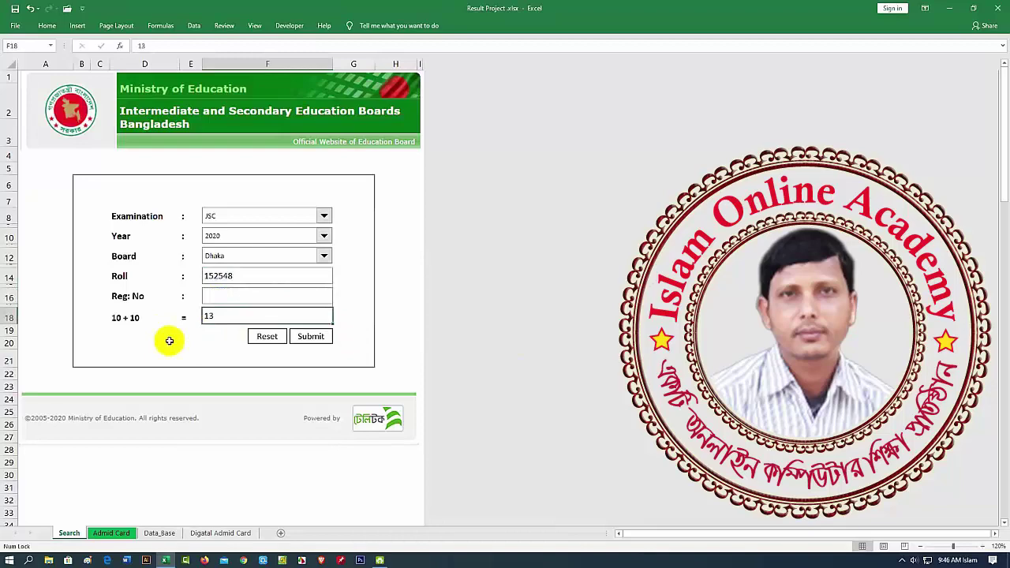
pyautogui.write('20')
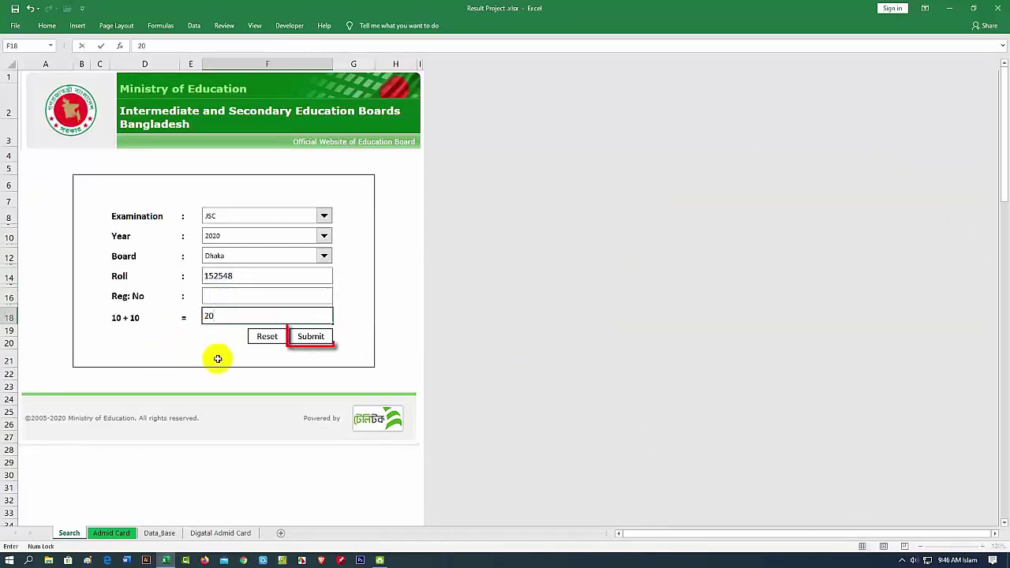
pyautogui.click(311, 336)
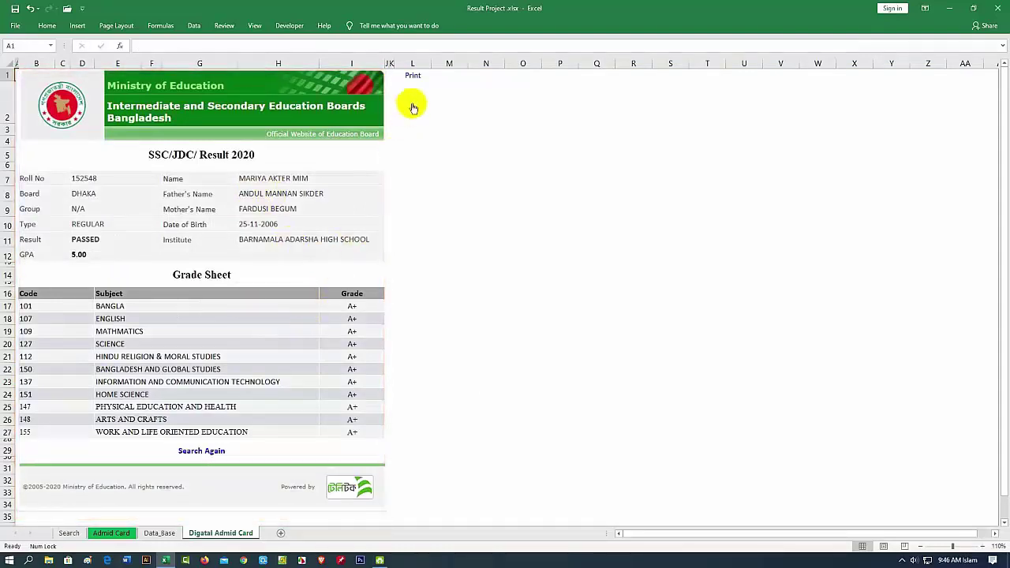
# Delete the 2019 result picture (Picture 3) from the Admid Card sheet.
pyautogui.click(413, 79)
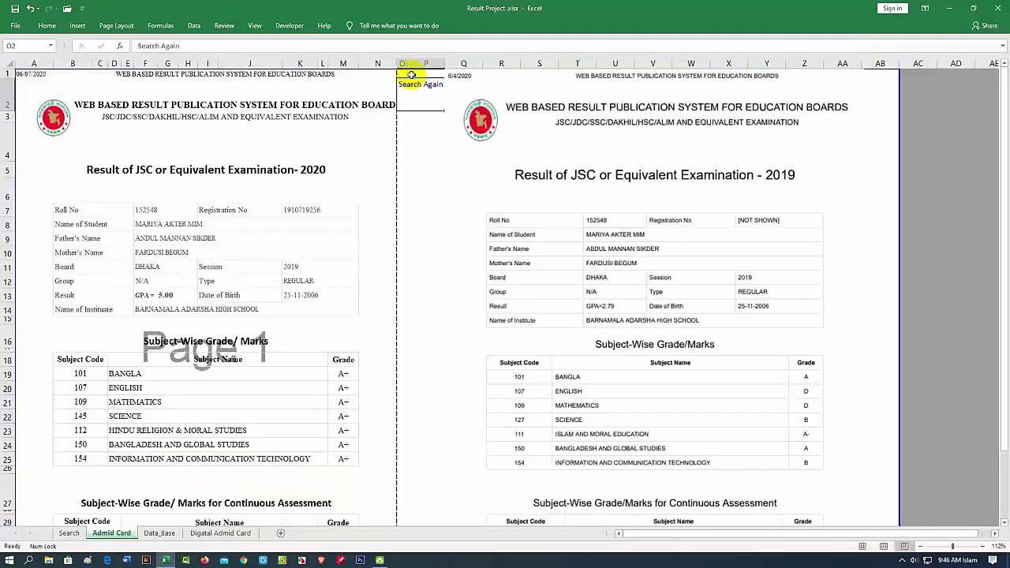
pyautogui.click(609, 296)
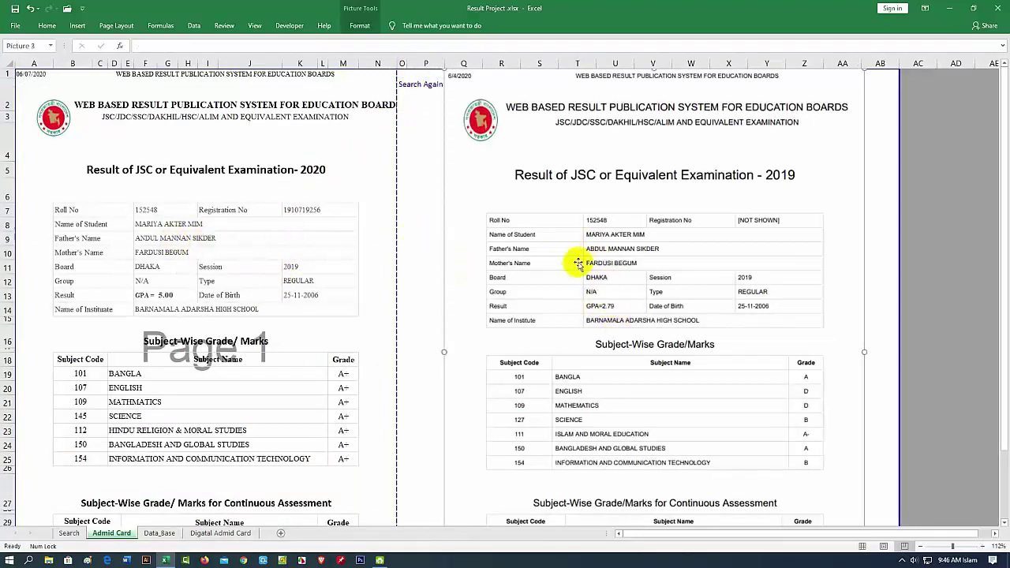
pyautogui.click(365, 330)
pyautogui.click(621, 284)
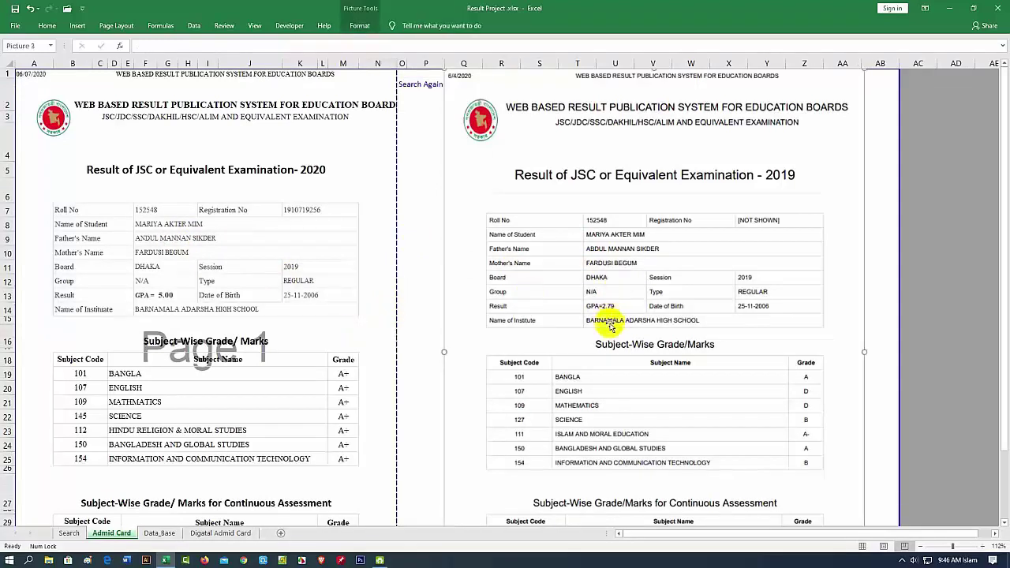
pyautogui.press('Delete')
pyautogui.click(426, 281)
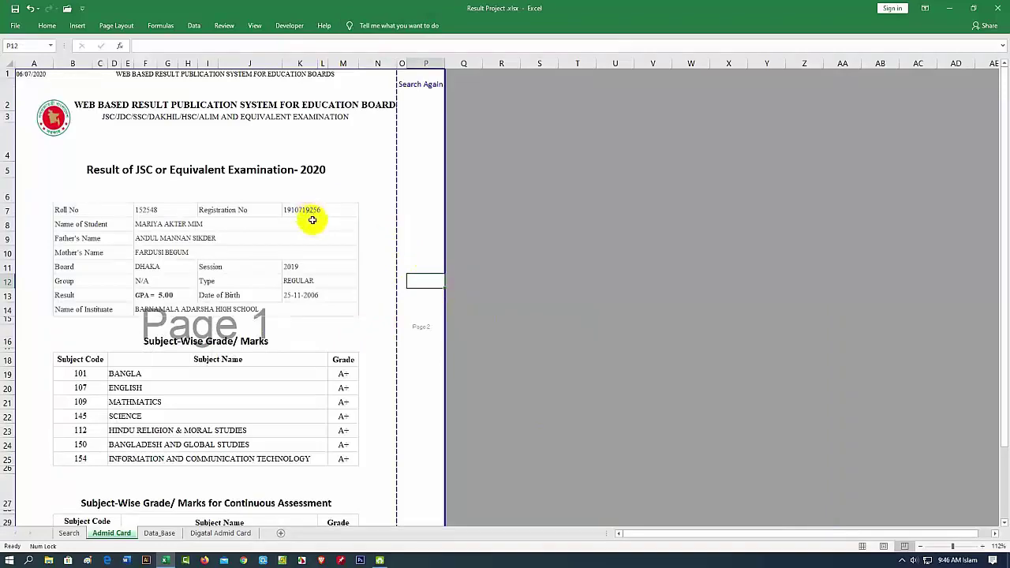
# Preview the admit card as a 2-page A4 printout, then return to the Search sheet.
pyautogui.click(14, 28)
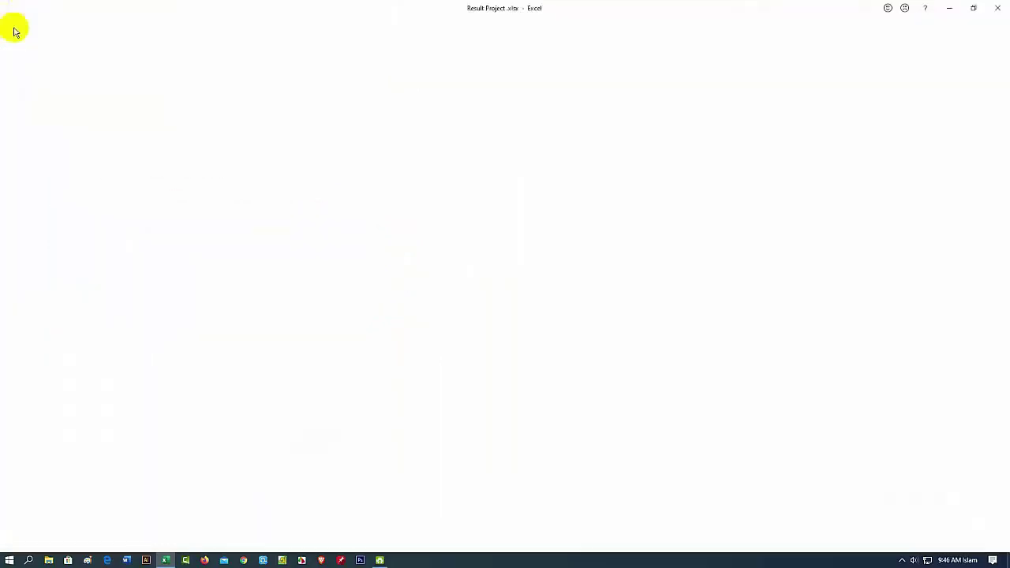
pyautogui.click(30, 208)
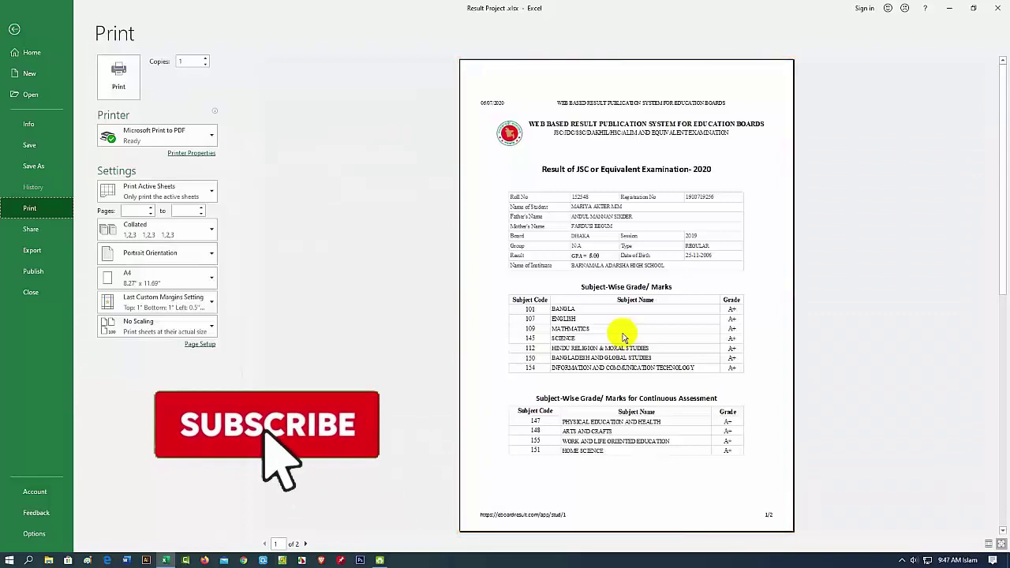
pyautogui.click(16, 31)
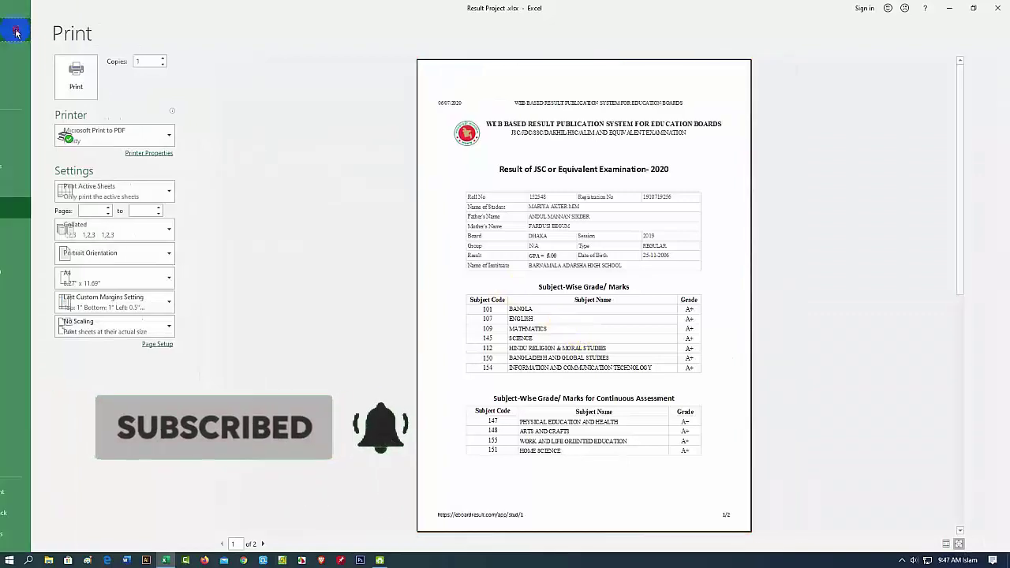
pyautogui.click(419, 87)
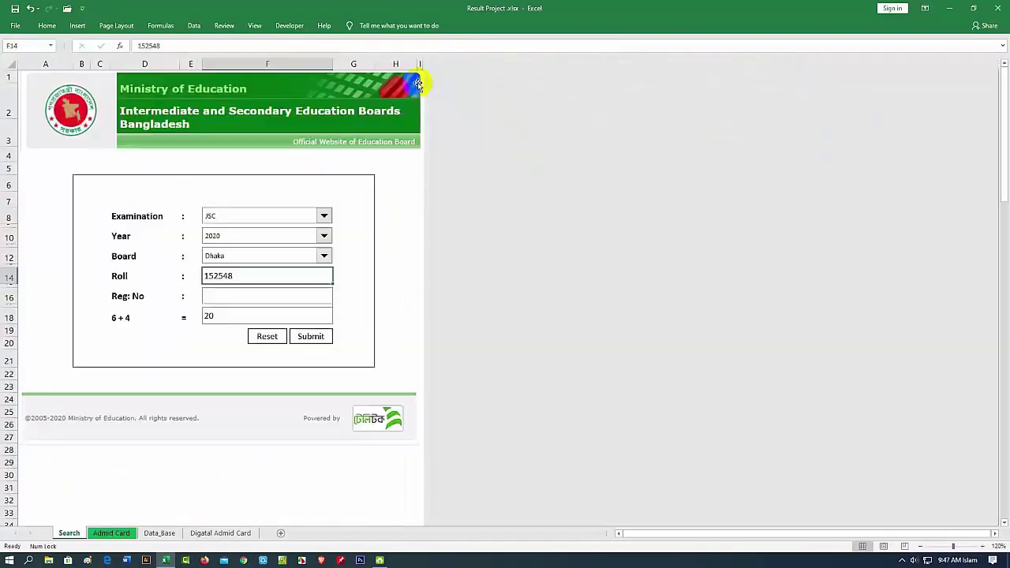
# Switch to the Data_Base sheet to view the student records table.
pyautogui.click(404, 171)
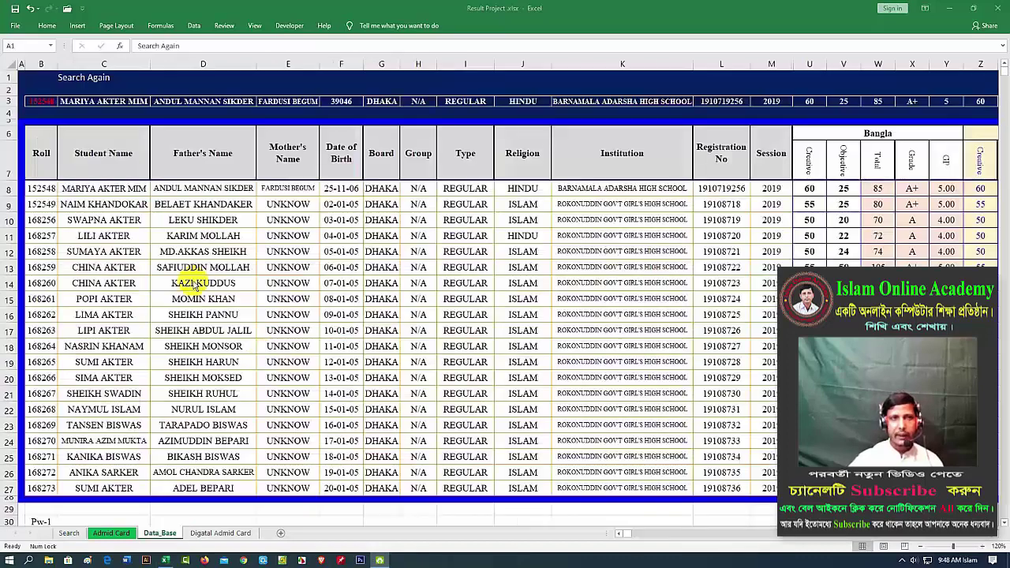
pyautogui.click(159, 532)
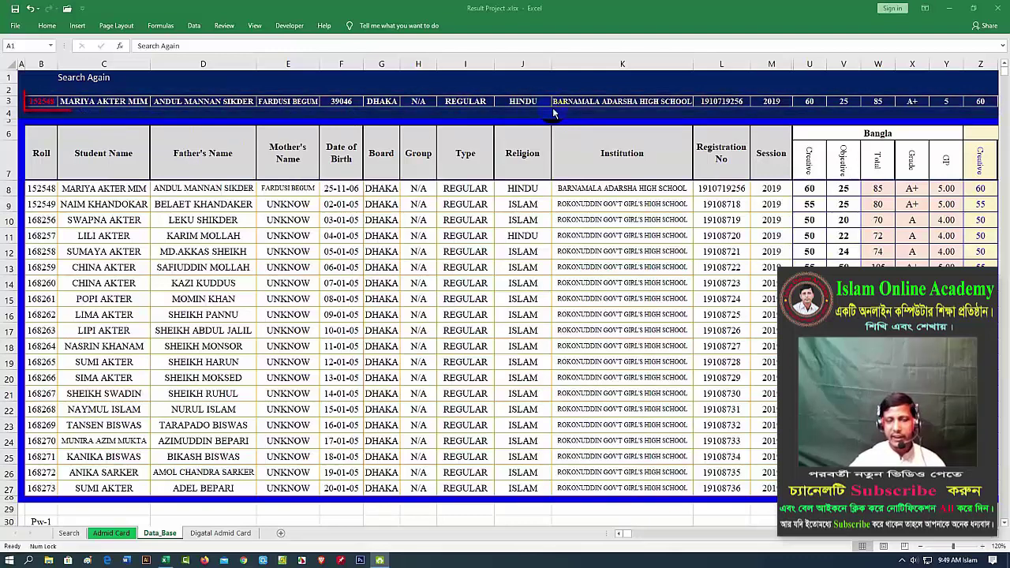
# Return to the Admid Card sheet showing the JSC 2020 result card.
pyautogui.click(113, 535)
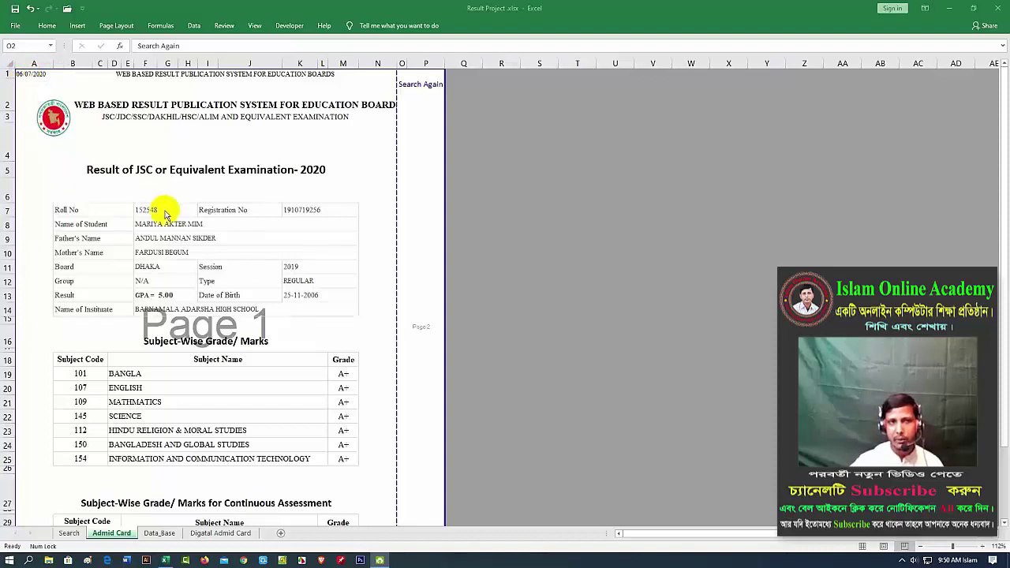
pyautogui.click(422, 214)
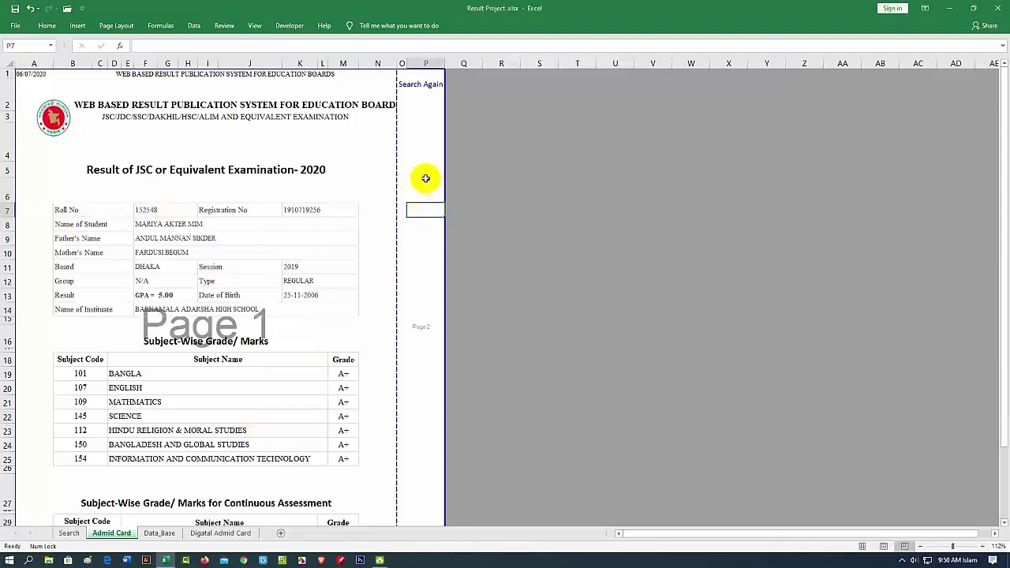
pyautogui.click(423, 174)
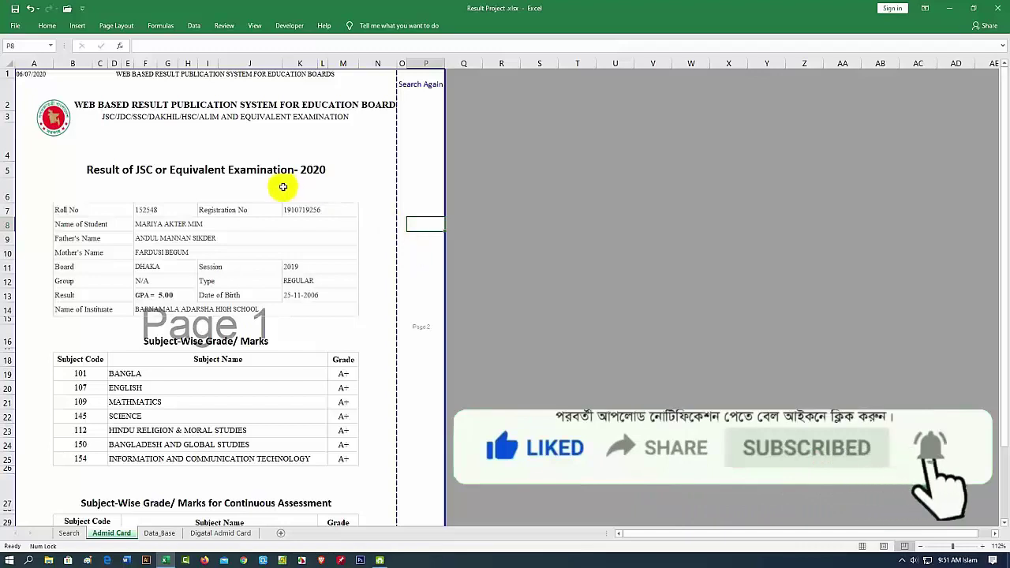
pyautogui.click(415, 188)
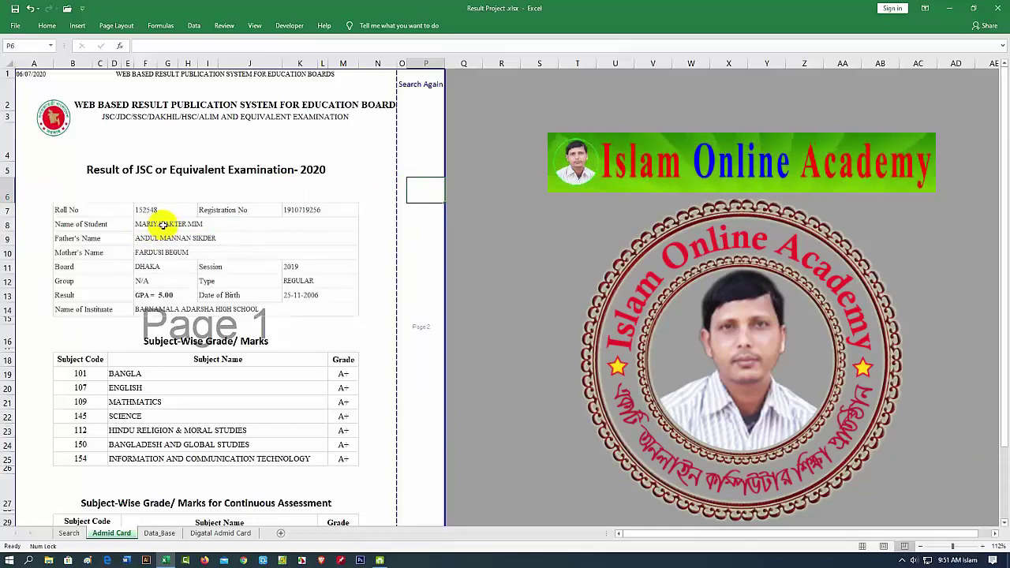
# Clear Roll No, Registration No, names, session, type, birth date and subject grades on the card.
pyautogui.click(150, 211)
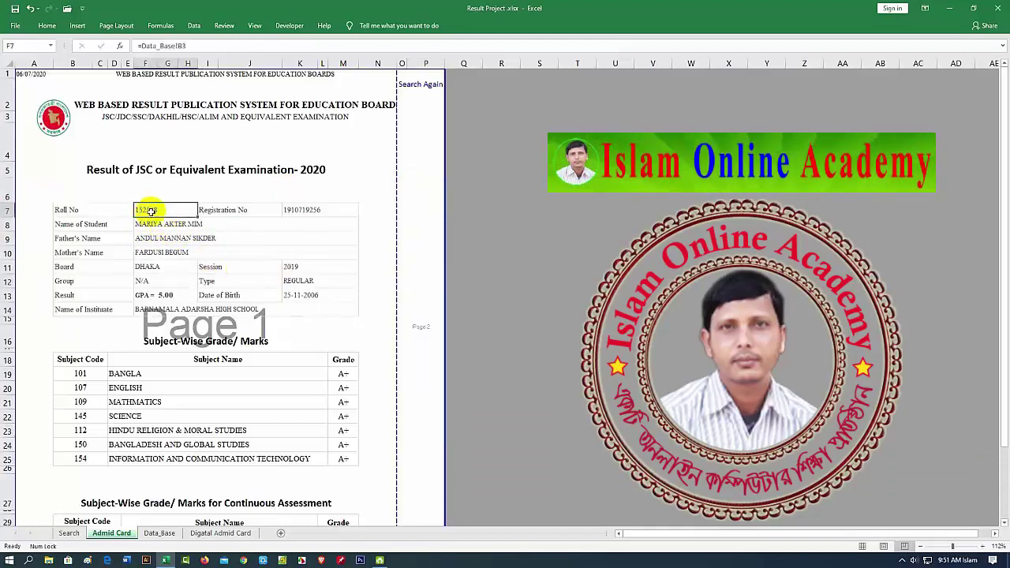
pyautogui.click(288, 210)
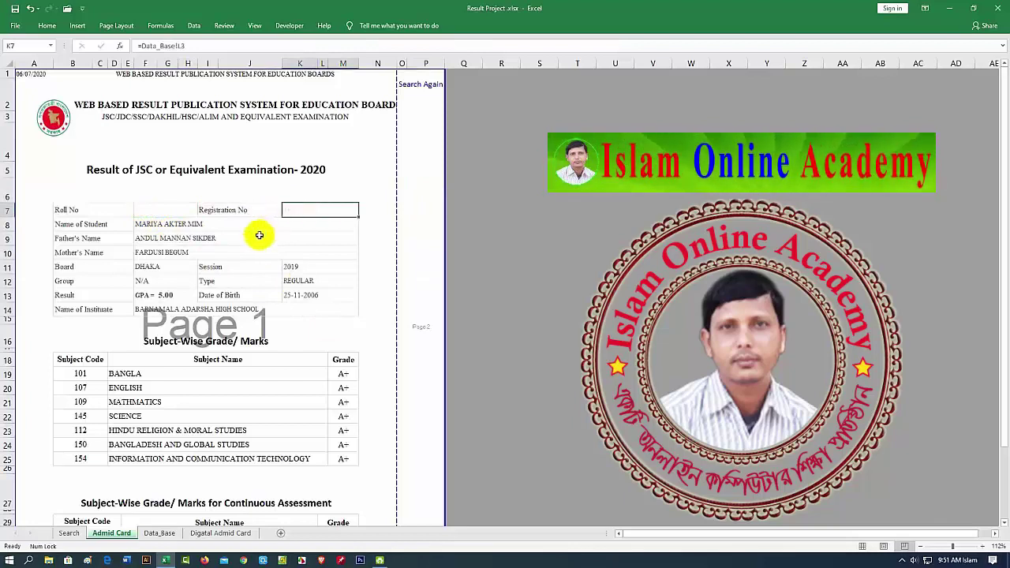
pyautogui.moveTo(158, 224); pyautogui.dragTo(162, 295)
pyautogui.press('Delete')
pyautogui.press('Delete')
pyautogui.moveTo(292, 267); pyautogui.dragTo(300, 297)
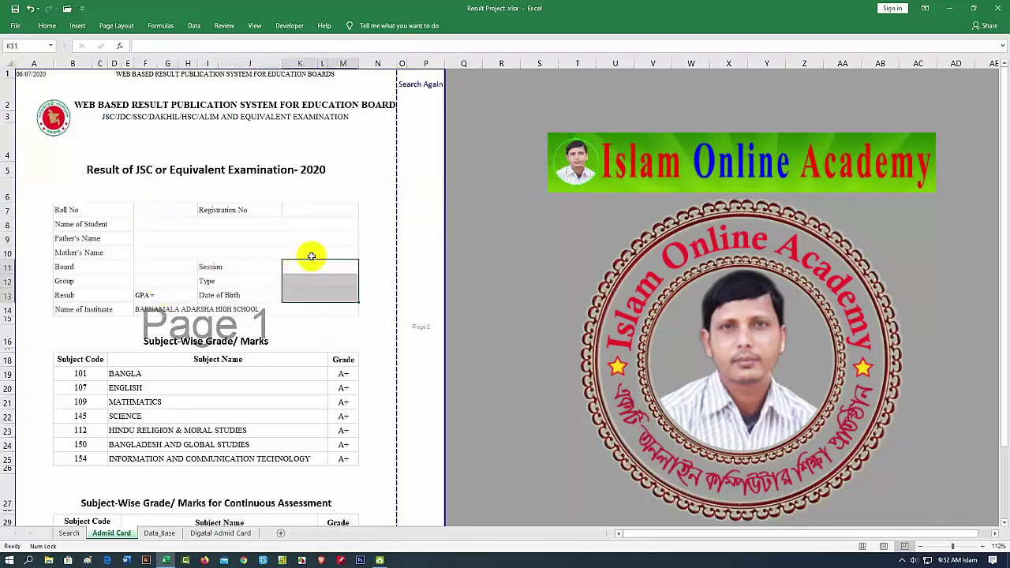
pyautogui.press('Delete')
pyautogui.moveTo(342, 374); pyautogui.dragTo(342, 459)
pyautogui.press('Delete')
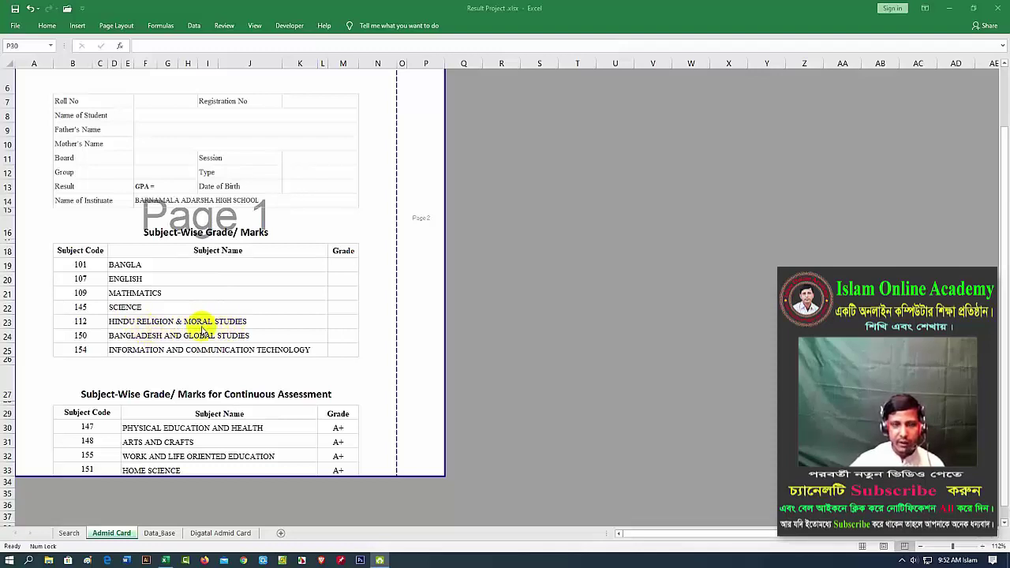
pyautogui.scroll(1, 162, 426)
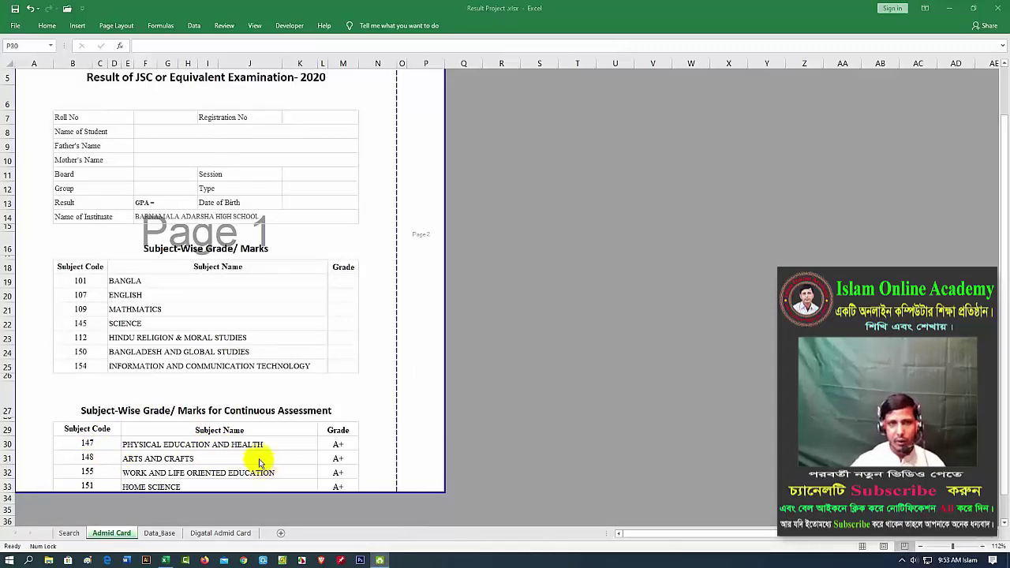
pyautogui.press('pageup')
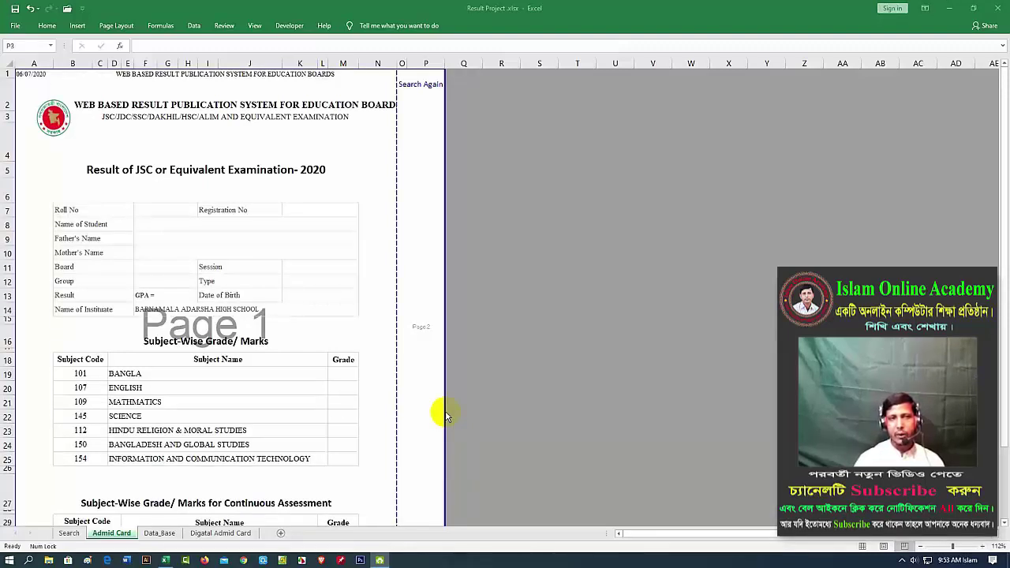
# Link the Roll No cell F7 to Data_Base cell B3 with a formula.
pyautogui.click(158, 210)
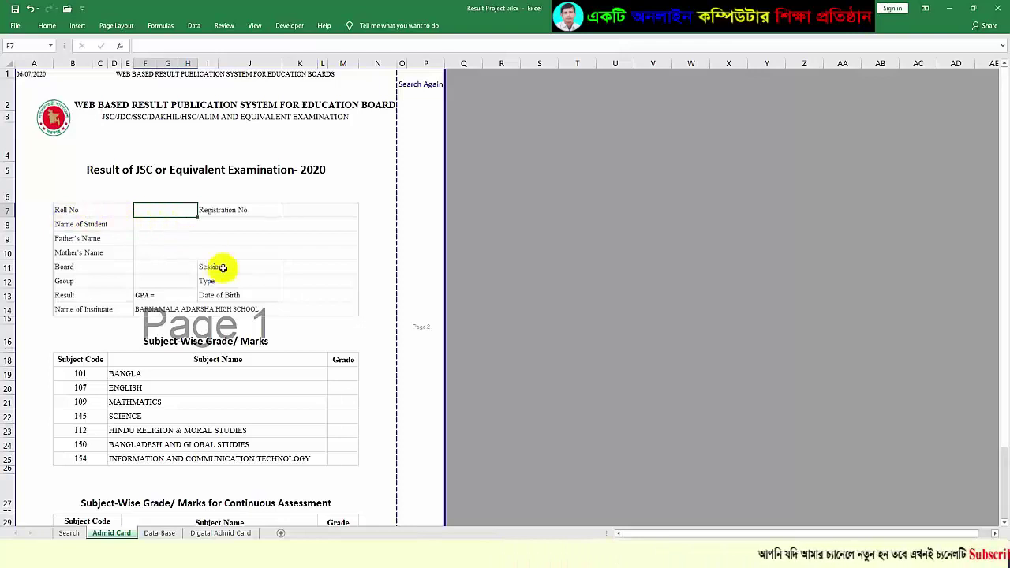
pyautogui.write('=')
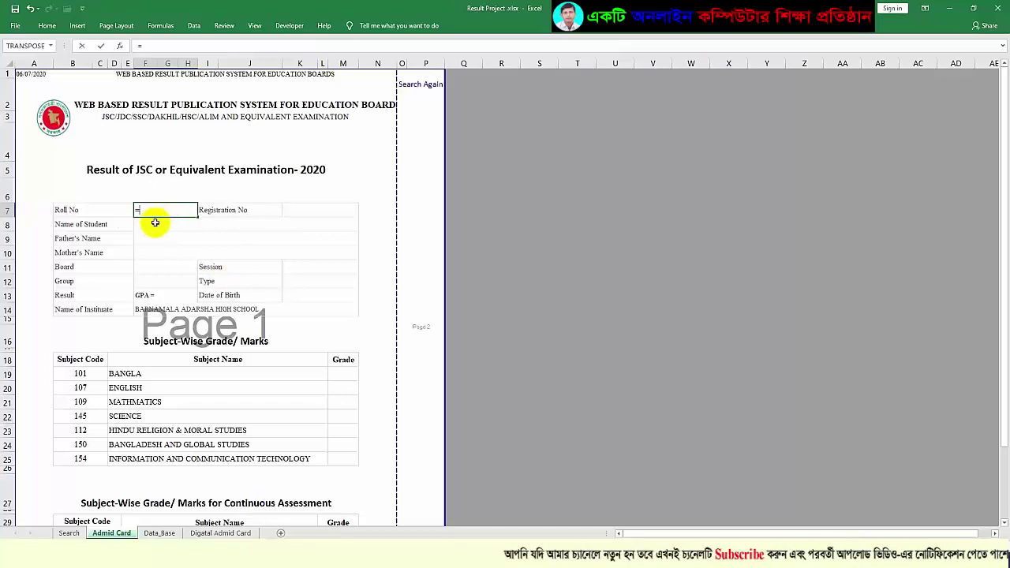
pyautogui.click(159, 533)
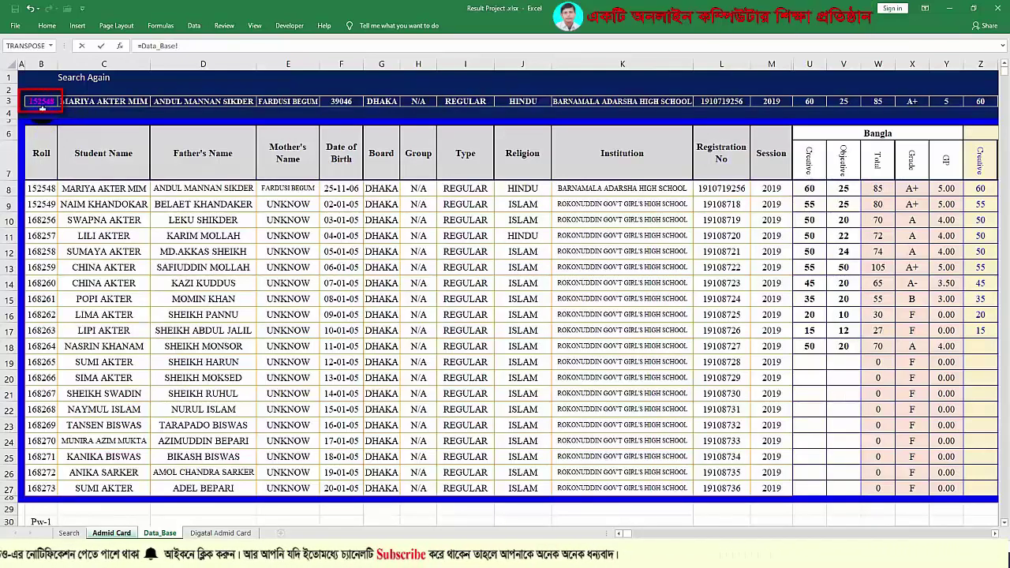
pyautogui.click(38, 101)
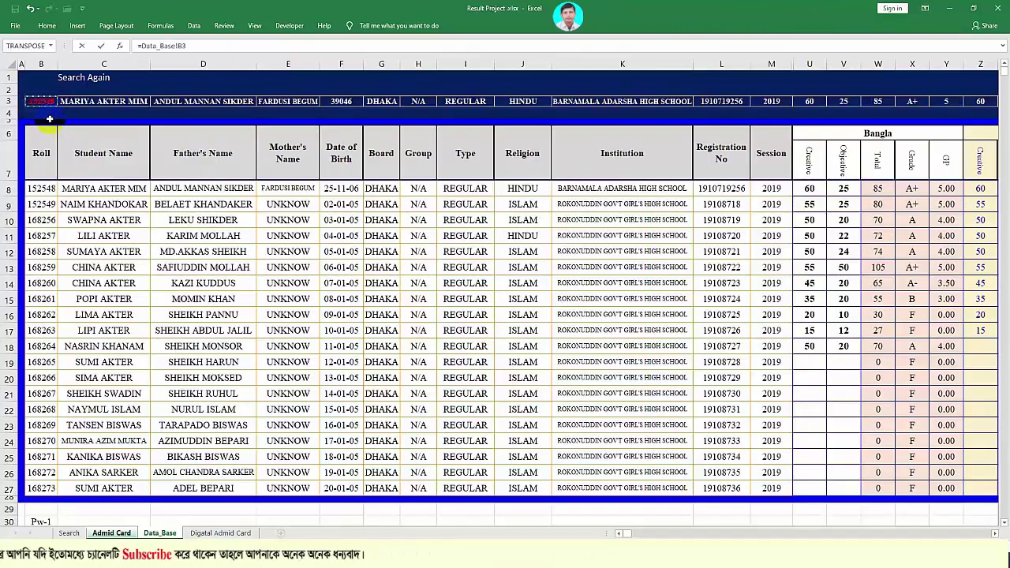
pyautogui.press('Return')
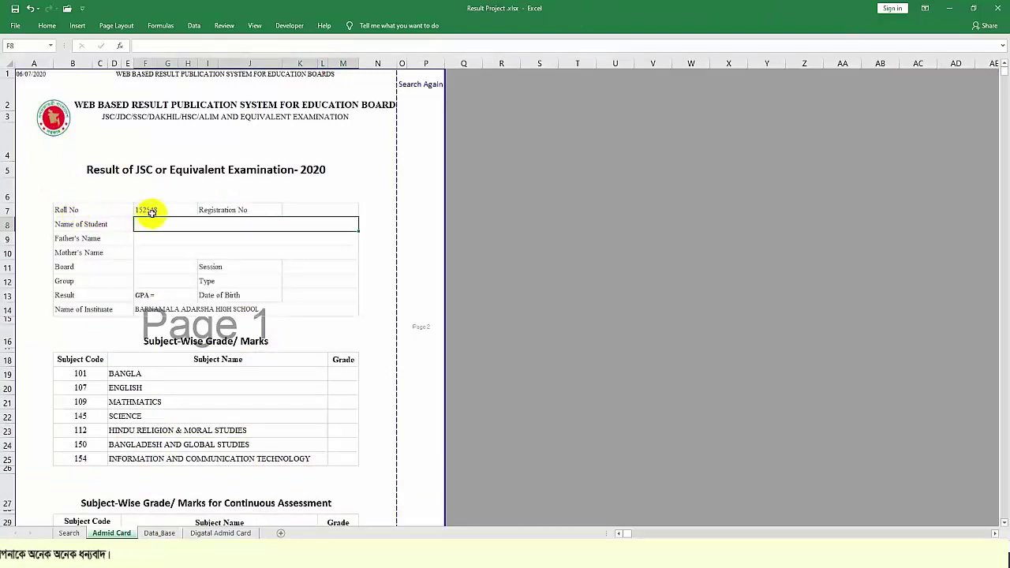
# Link Registration No (K7) to Data_Base L3 and the student name (F8) to C3.
pyautogui.click(288, 210)
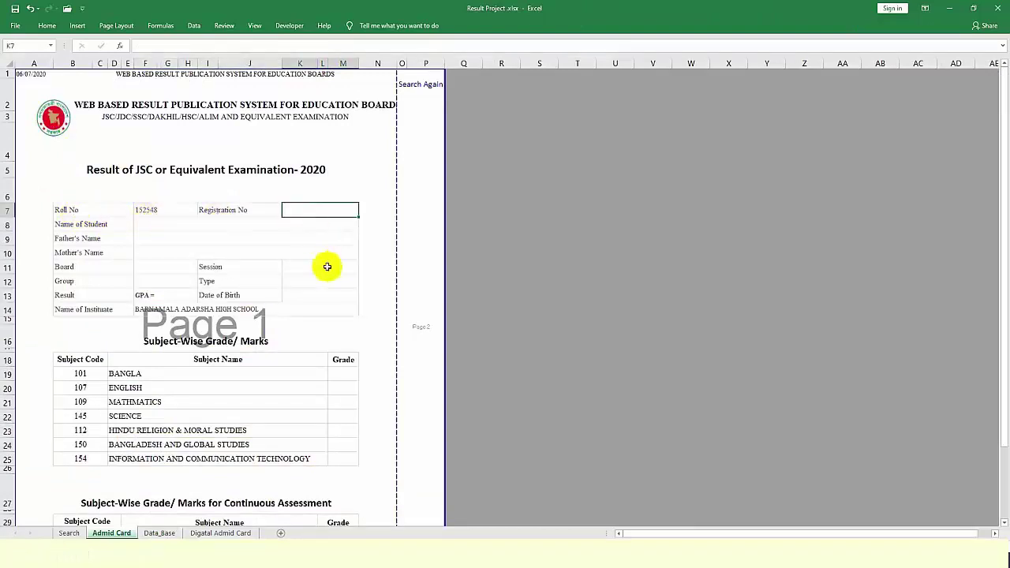
pyautogui.write('=')
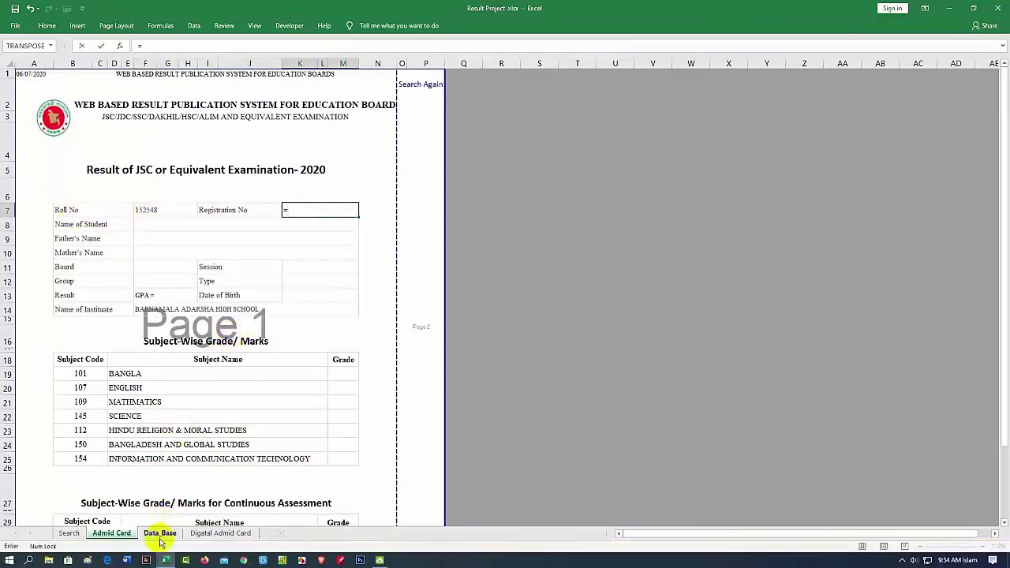
pyautogui.click(160, 533)
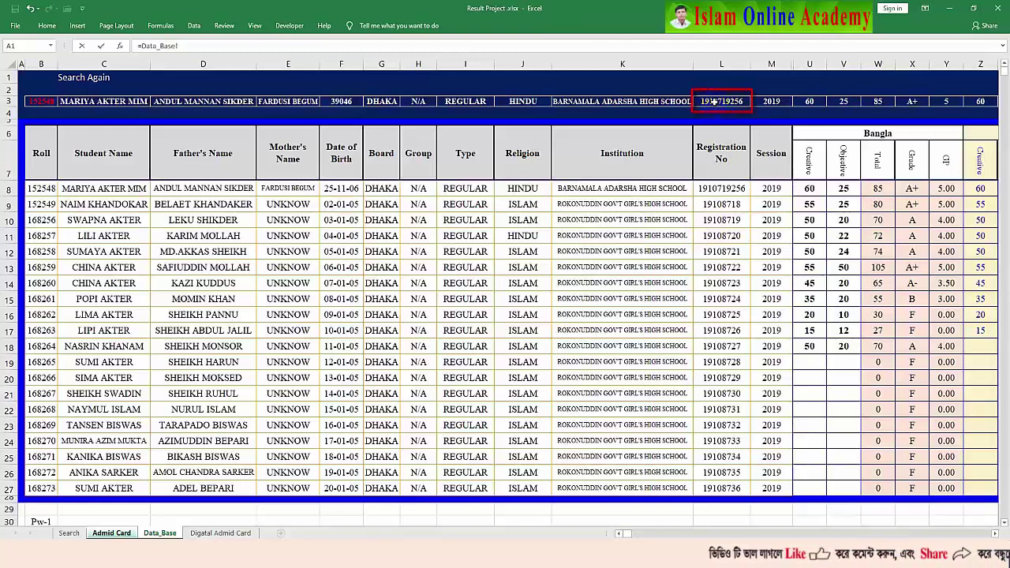
pyautogui.click(714, 101)
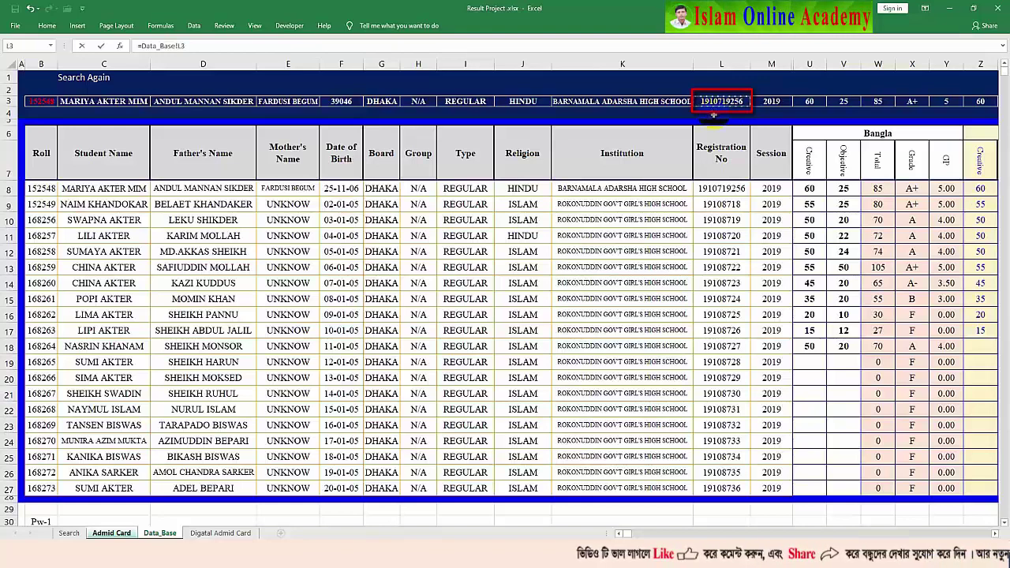
pyautogui.press('Escape')
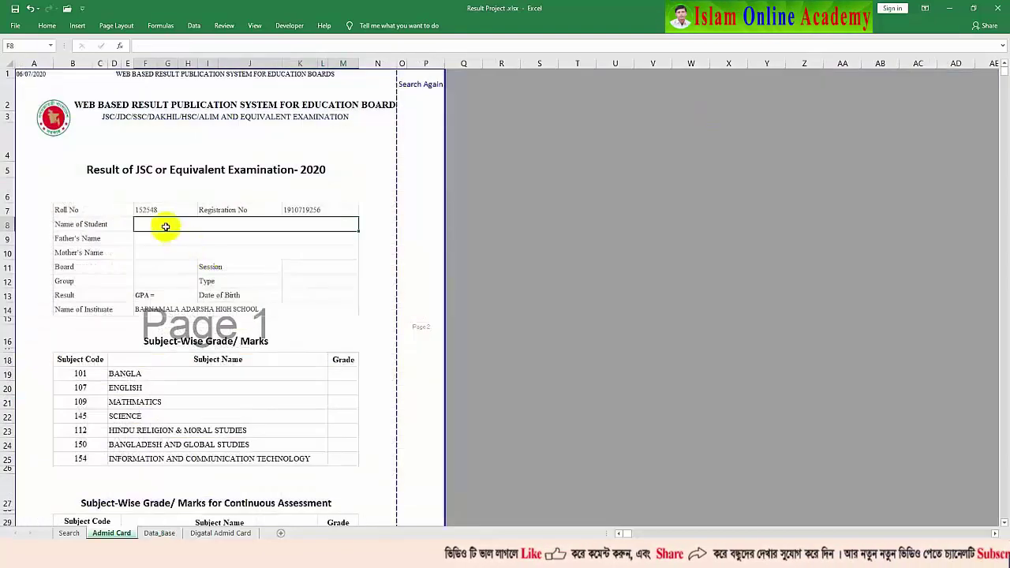
pyautogui.write('=')
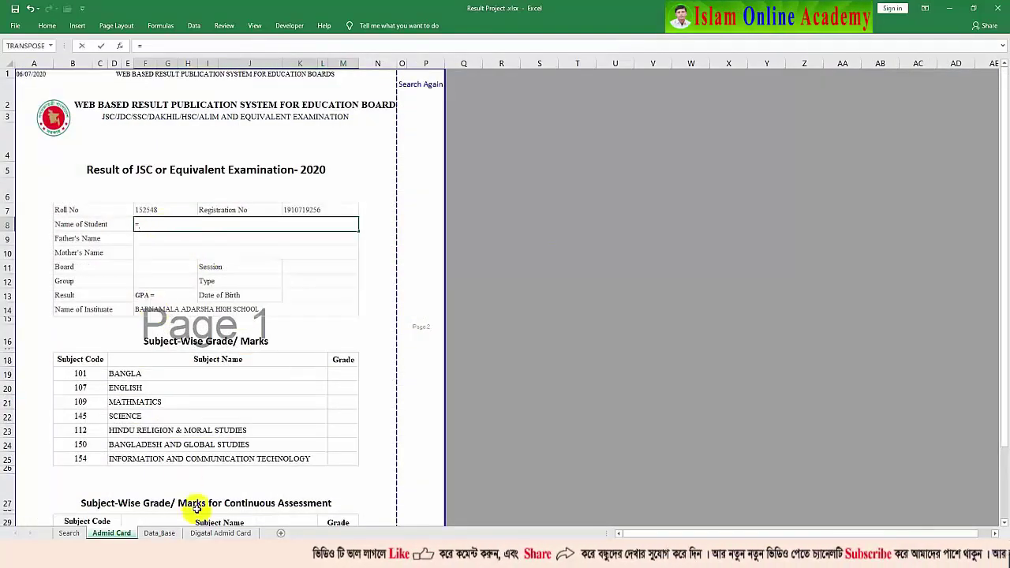
pyautogui.click(159, 533)
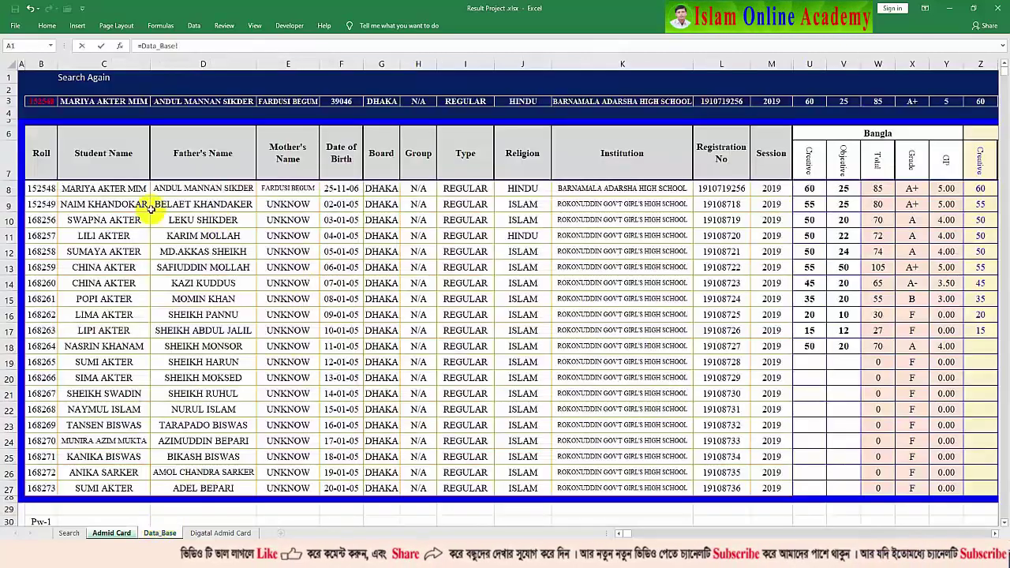
pyautogui.click(95, 101)
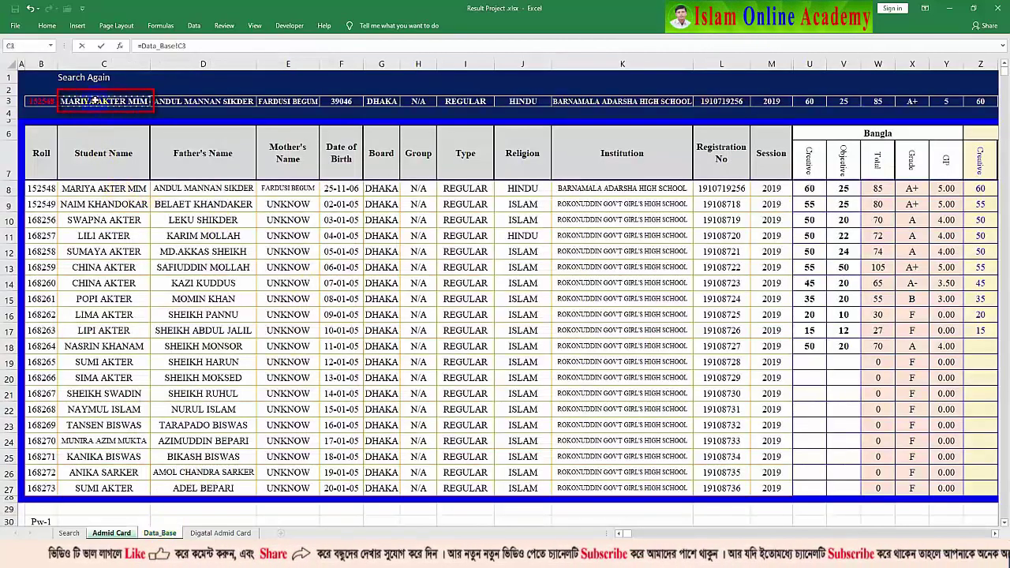
pyautogui.press('Return')
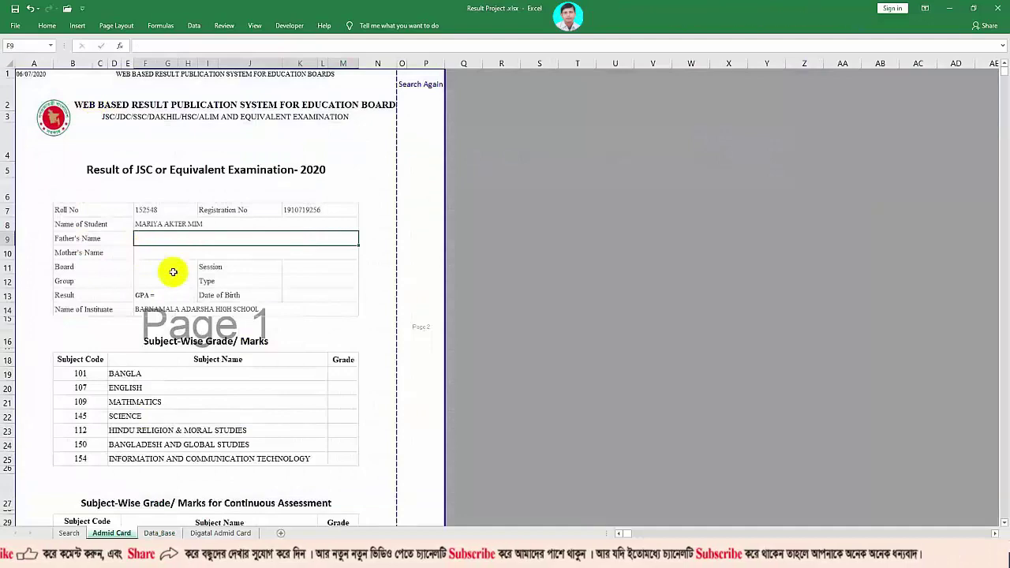
# Link the father's and mother's name cells (F9, F10) to Data_Base D3 and E3.
pyautogui.write('=')
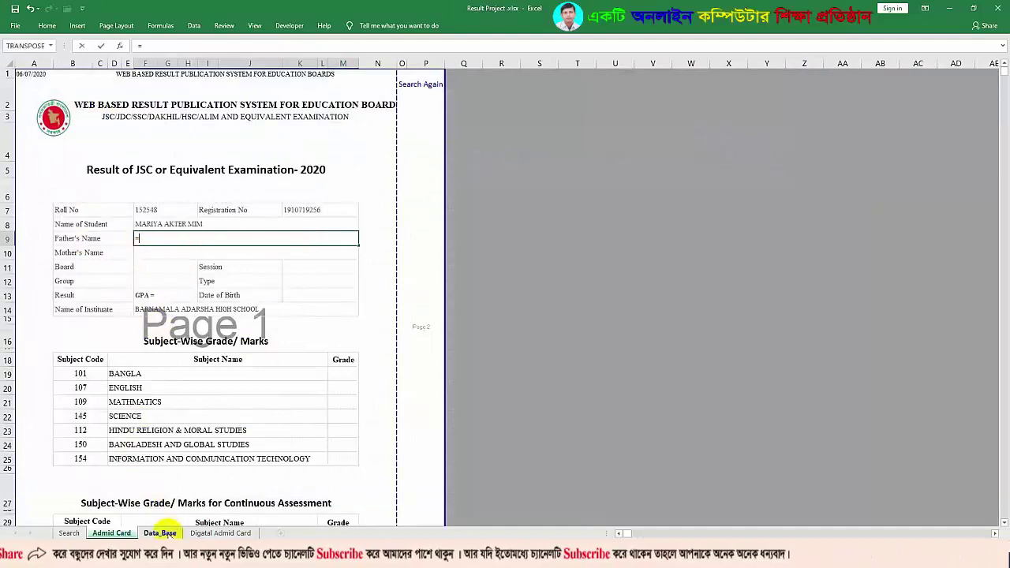
pyautogui.click(160, 533)
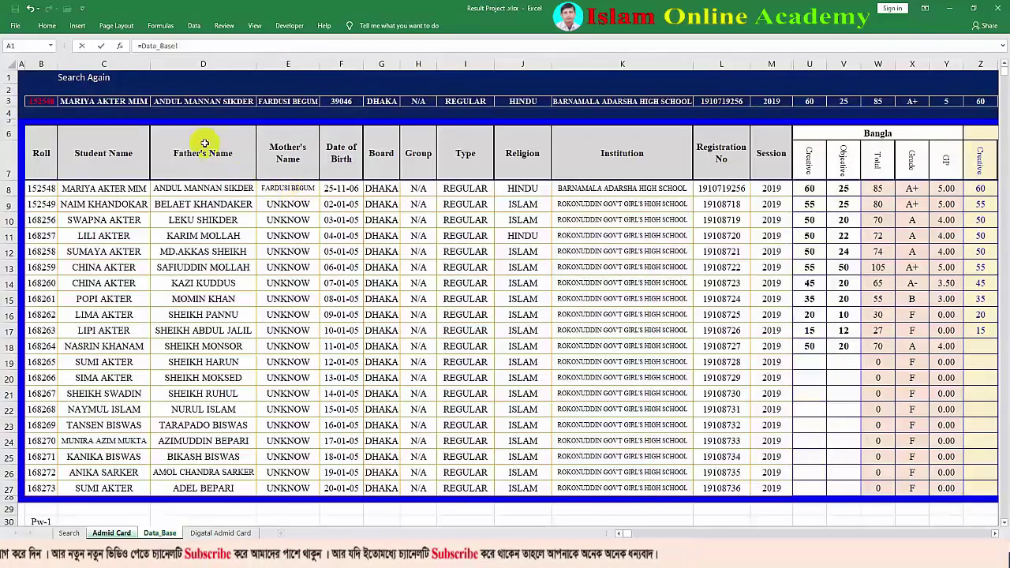
pyautogui.click(192, 101)
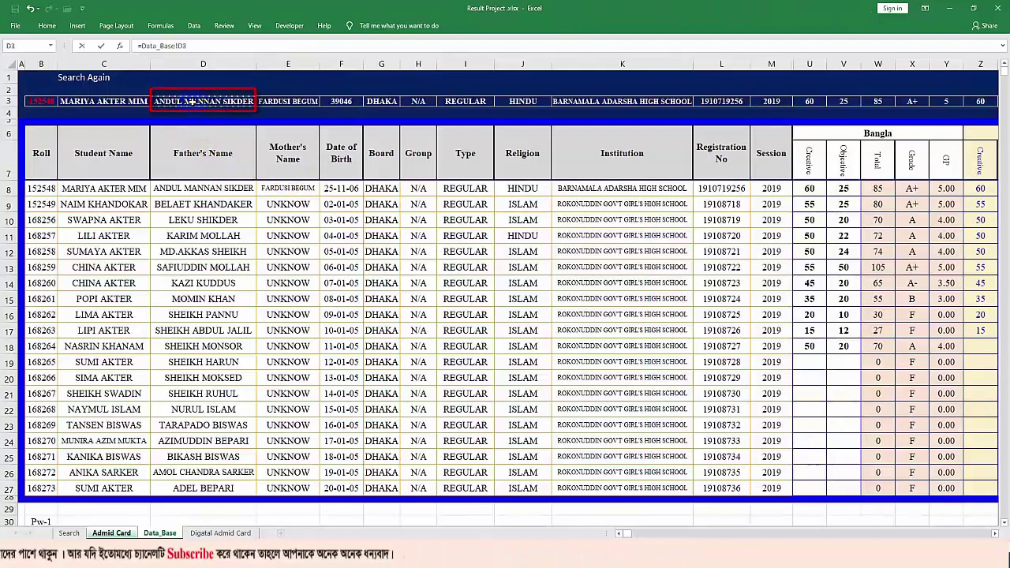
pyautogui.press('Return')
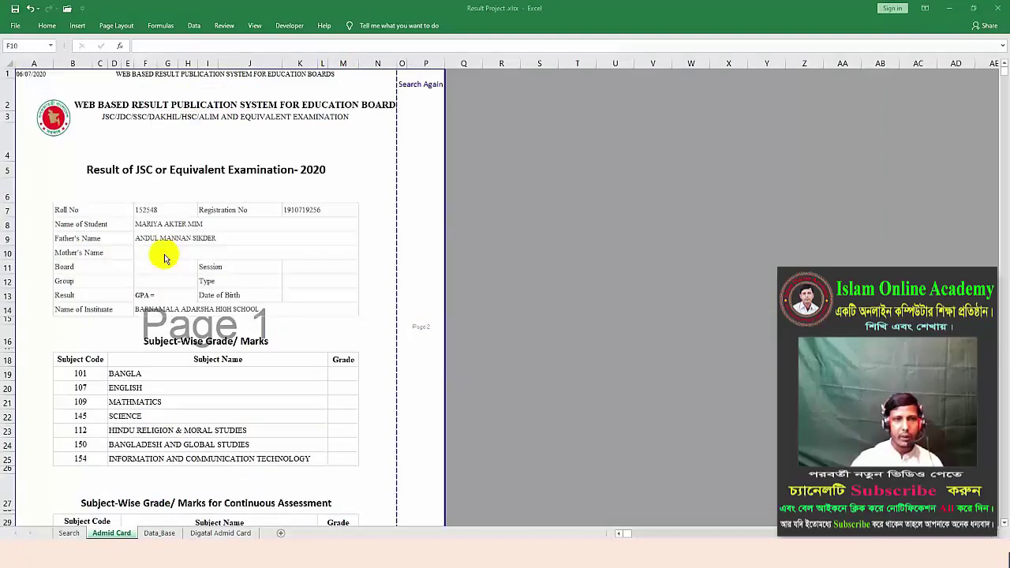
pyautogui.write('=')
pyautogui.click(159, 533)
pyautogui.click(286, 128)
pyautogui.press('Return')
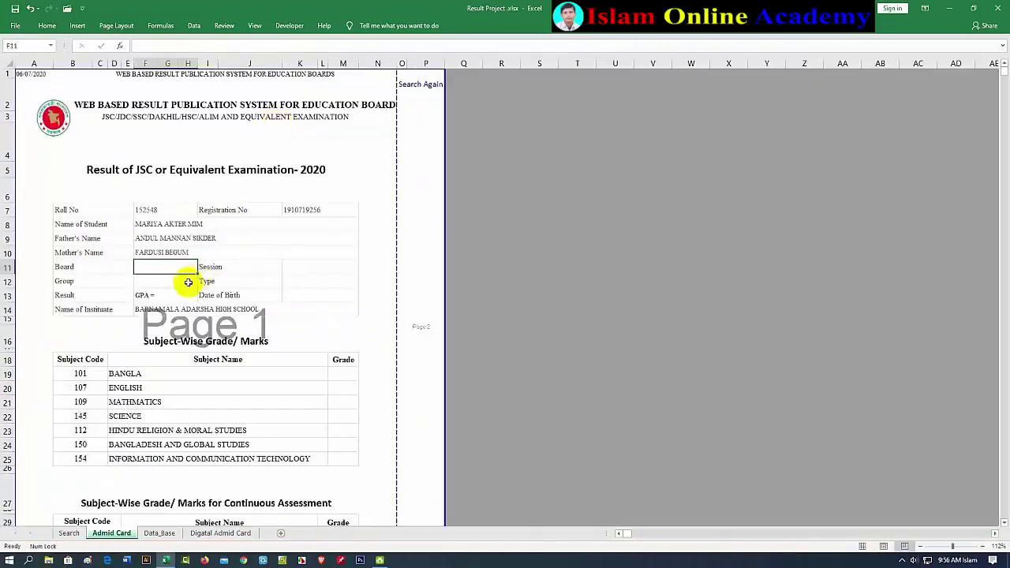
# Link the board (F11) and group (F12) cells to Data_Base G3 and H3.
pyautogui.write('=')
pyautogui.click(159, 532)
pyautogui.click(347, 101)
pyautogui.press('Return')
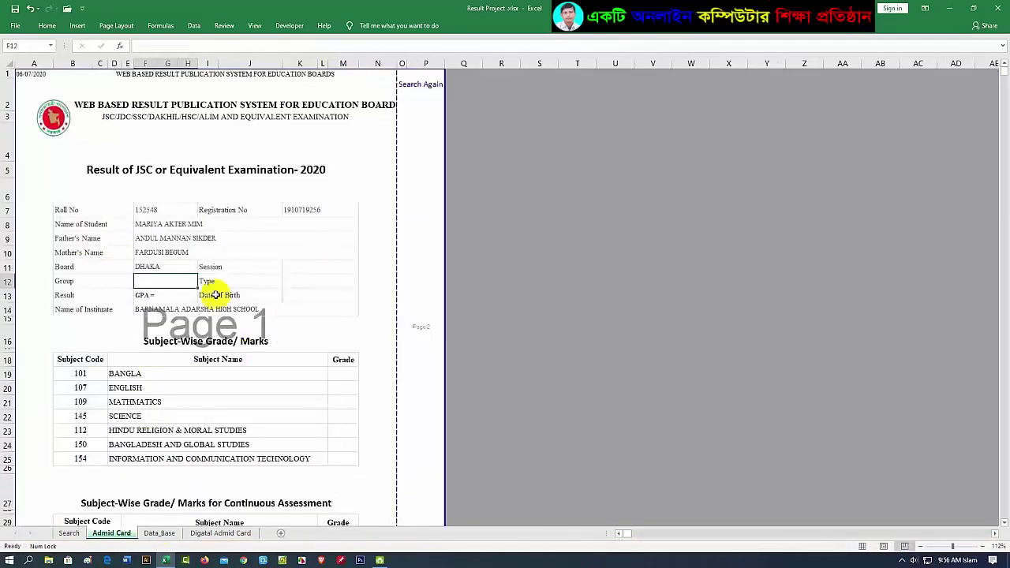
pyautogui.write('=')
pyautogui.click(159, 533)
pyautogui.click(387, 100)
pyautogui.press('Return')
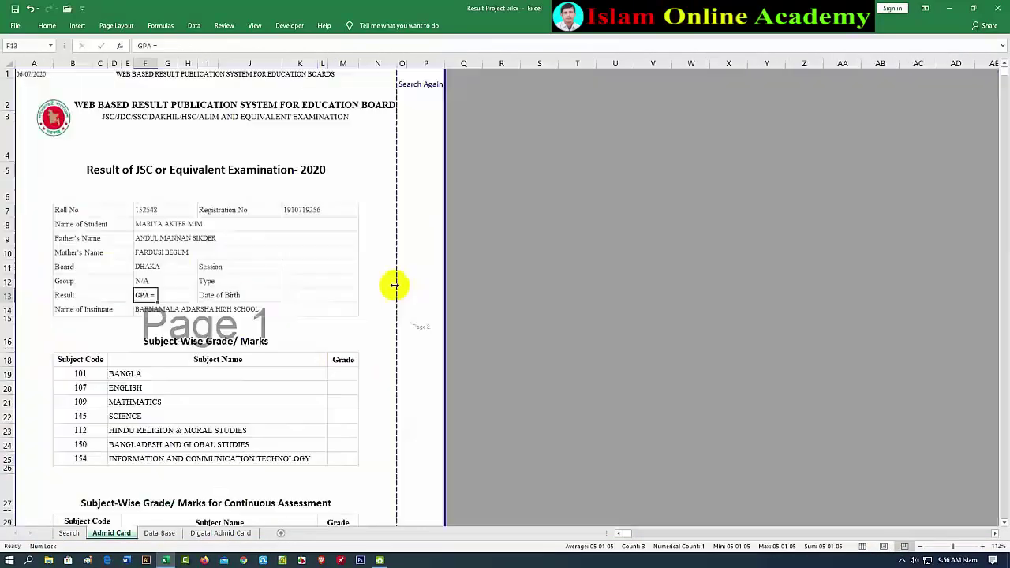
# Link the type (J12) and date of birth (J13) cells to Data_Base I3 and K3.
pyautogui.click(312, 281)
pyautogui.write('=')
pyautogui.click(159, 533)
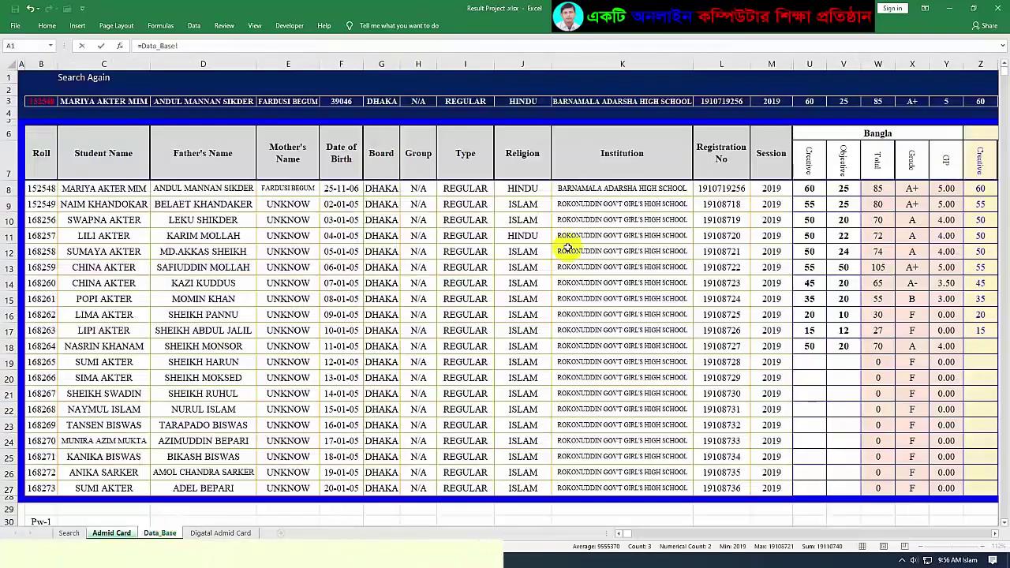
pyautogui.click(465, 101)
pyautogui.press('Return')
pyautogui.write('=')
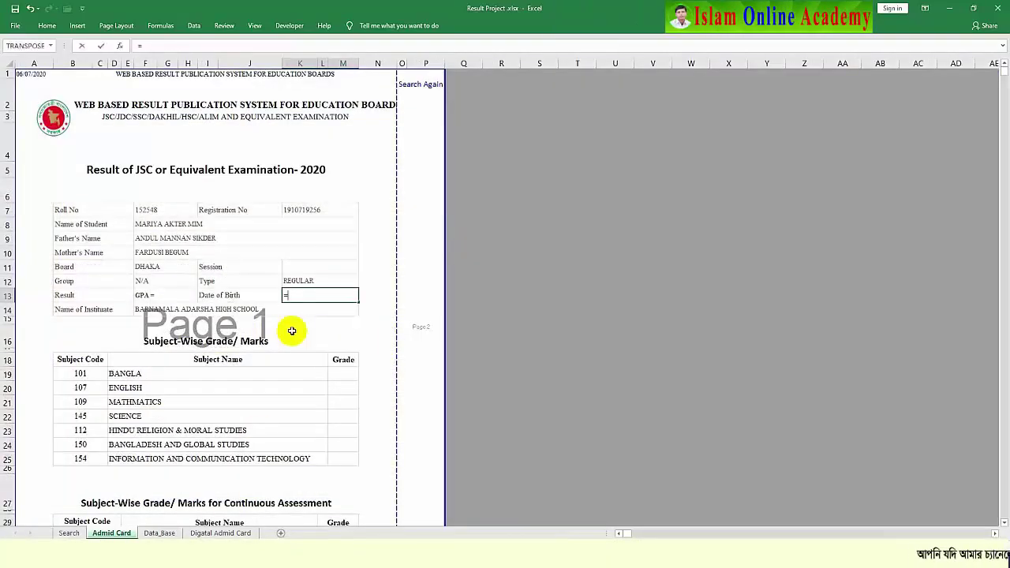
pyautogui.click(158, 532)
pyautogui.click(340, 100)
pyautogui.press('Return')
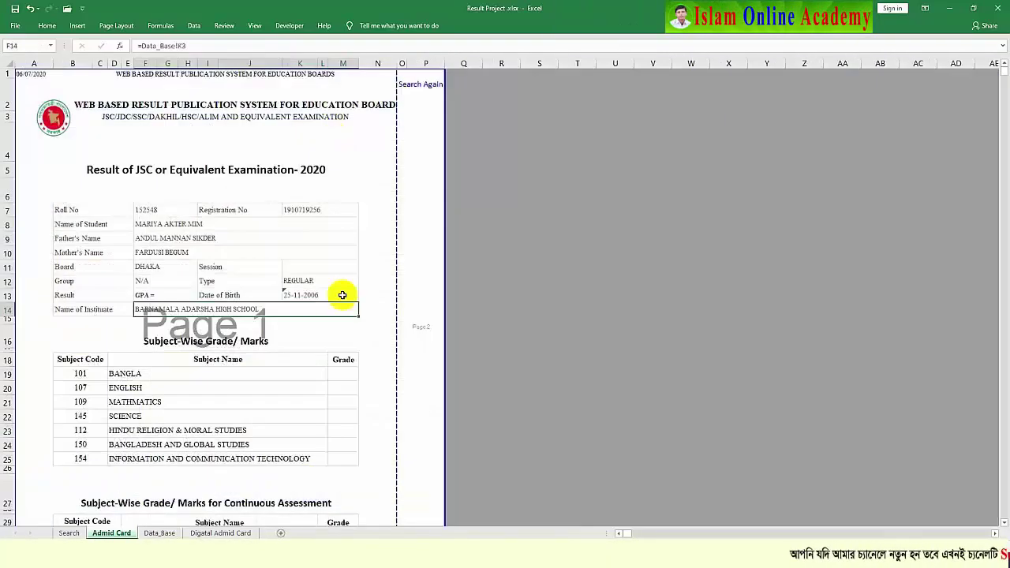
pyautogui.click(159, 533)
pyautogui.click(112, 533)
pyautogui.click(184, 296)
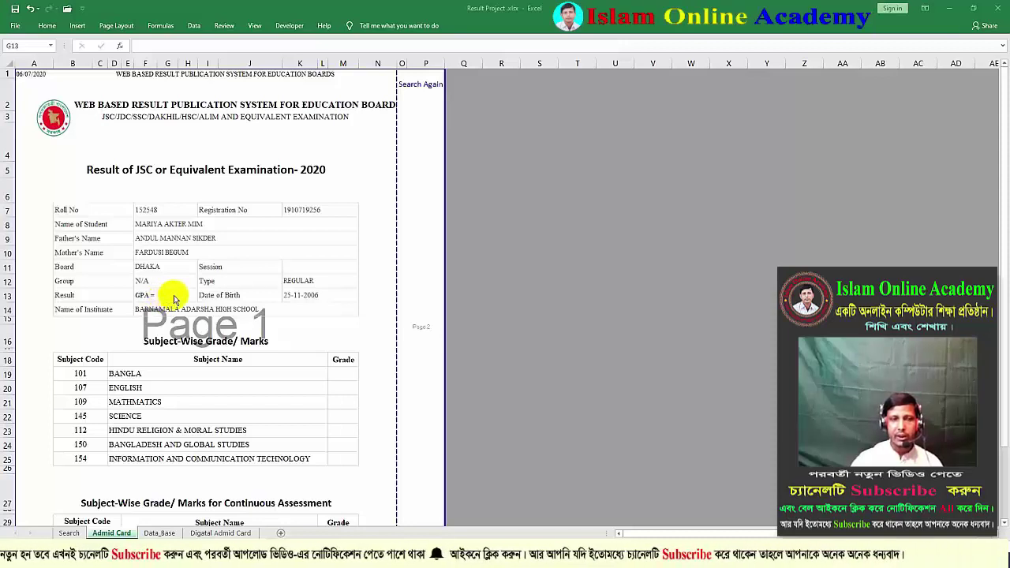
# Point the GPA cell at Data_Base BO3 (Final GP) so it reads GPA = 5.00.
pyautogui.click(174, 296)
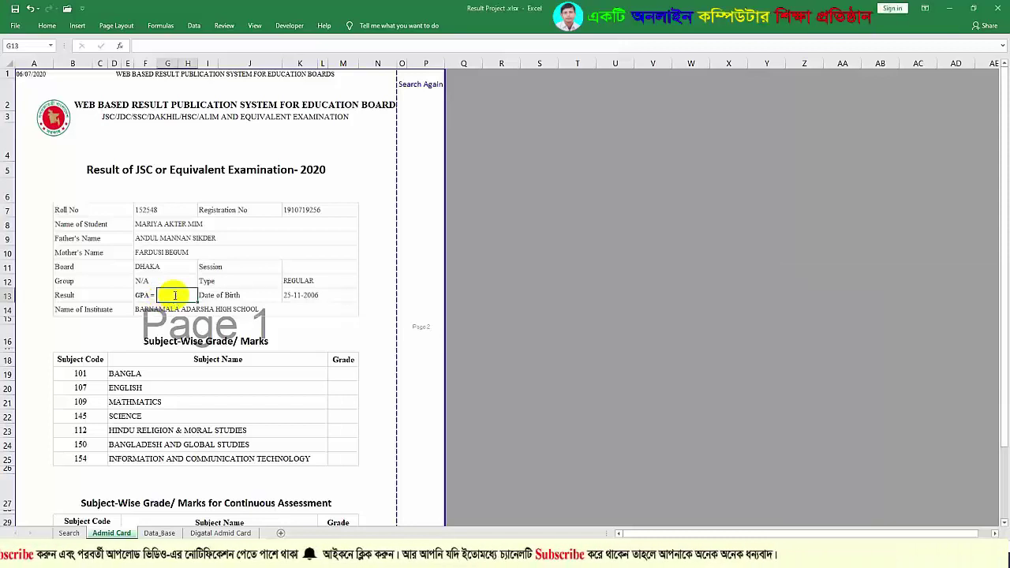
pyautogui.write('=')
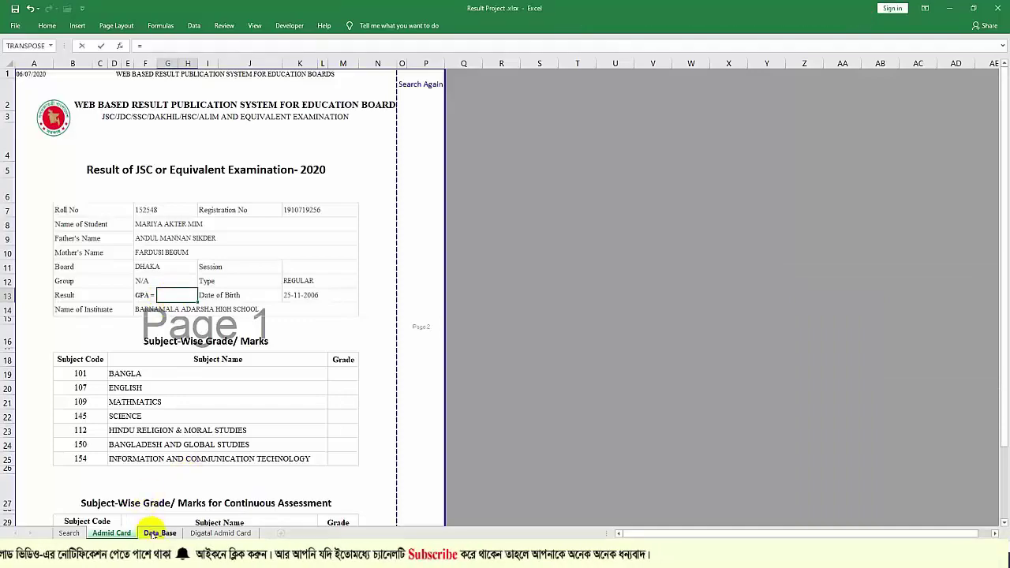
pyautogui.click(158, 533)
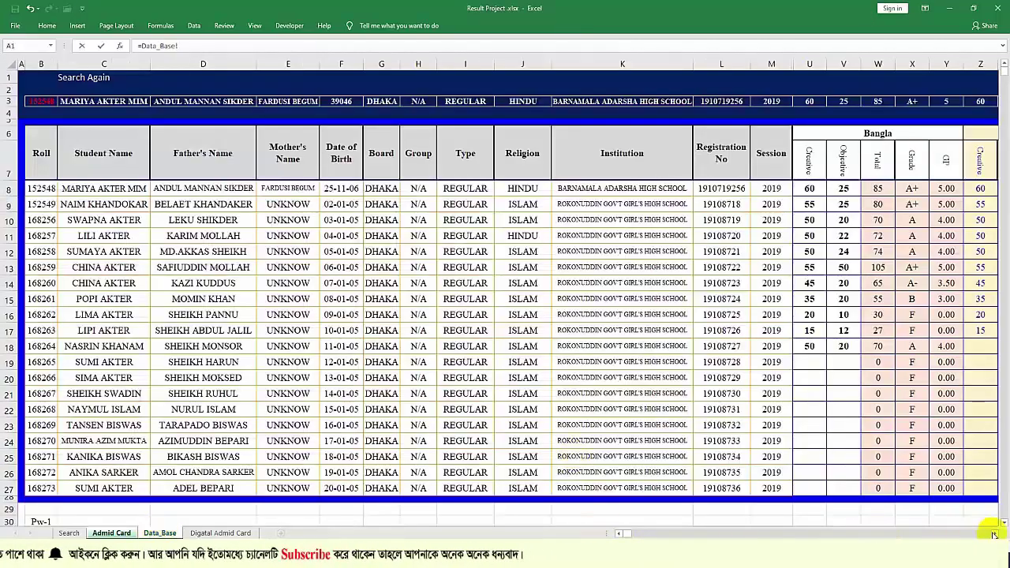
pyautogui.hscroll(5, 993, 534)
pyautogui.hscroll(5, 993, 534)
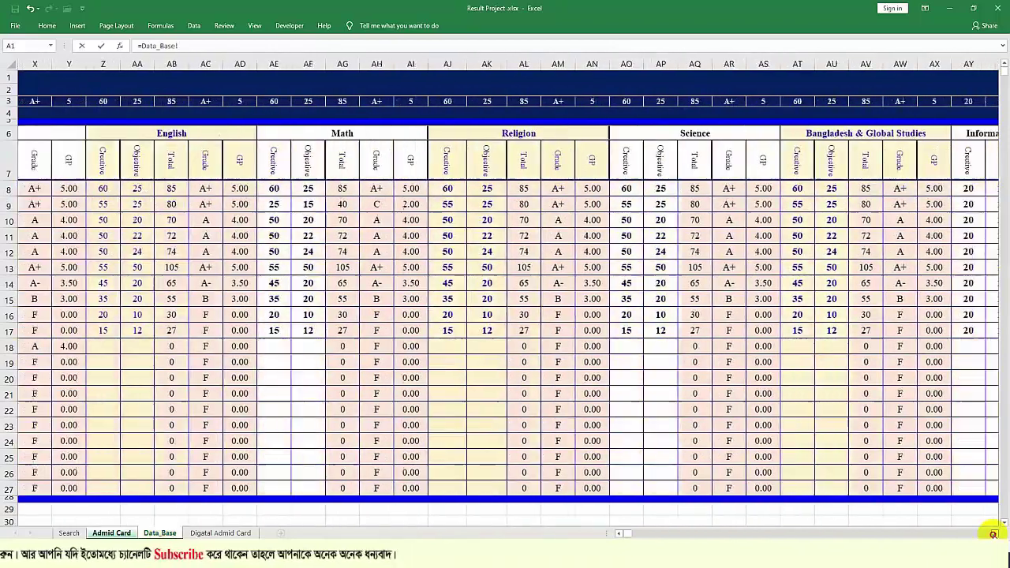
pyautogui.hscroll(5, 993, 535)
pyautogui.hscroll(3, 993, 535)
pyautogui.hscroll(2, 993, 534)
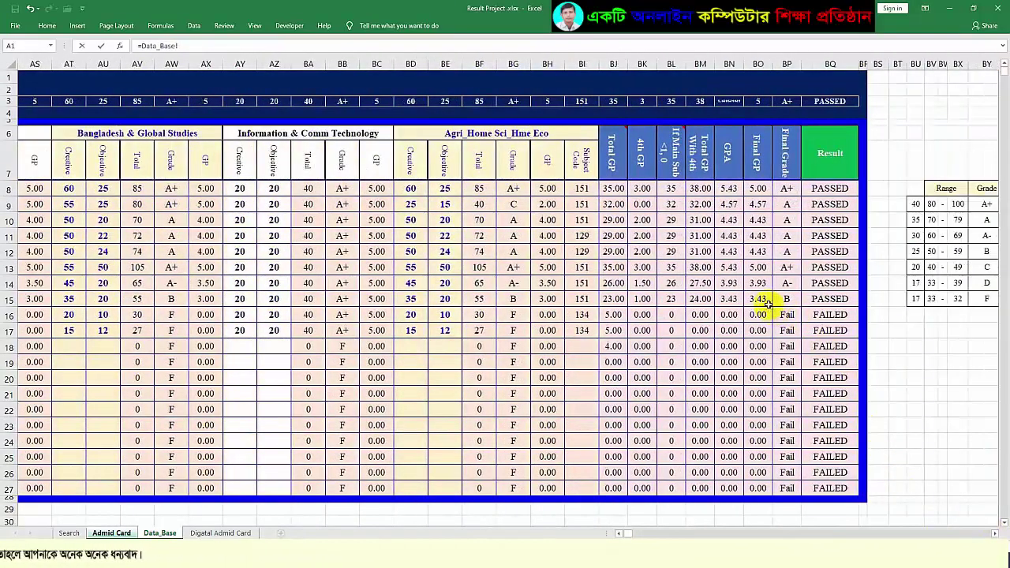
pyautogui.click(758, 101)
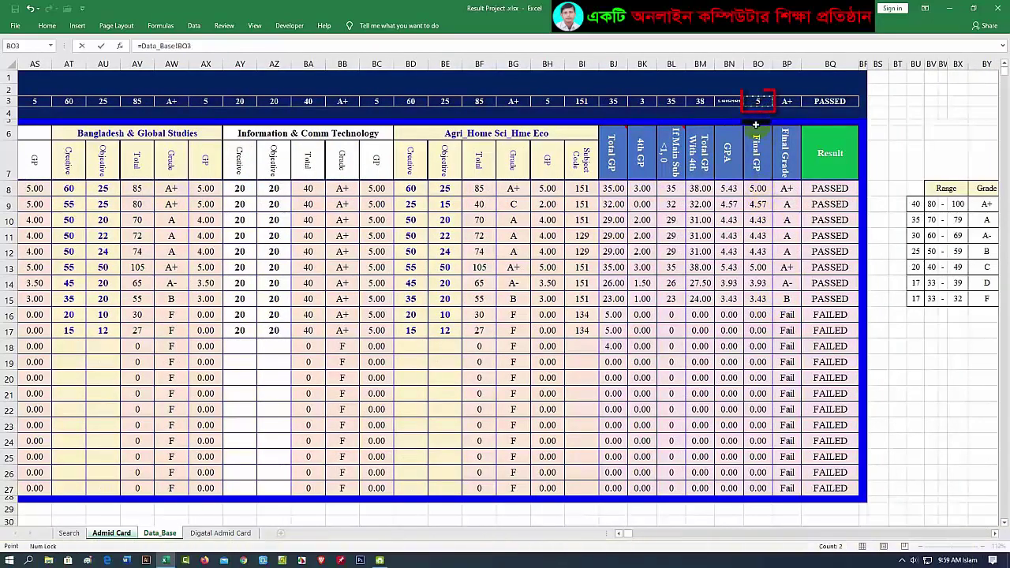
pyautogui.press('Return')
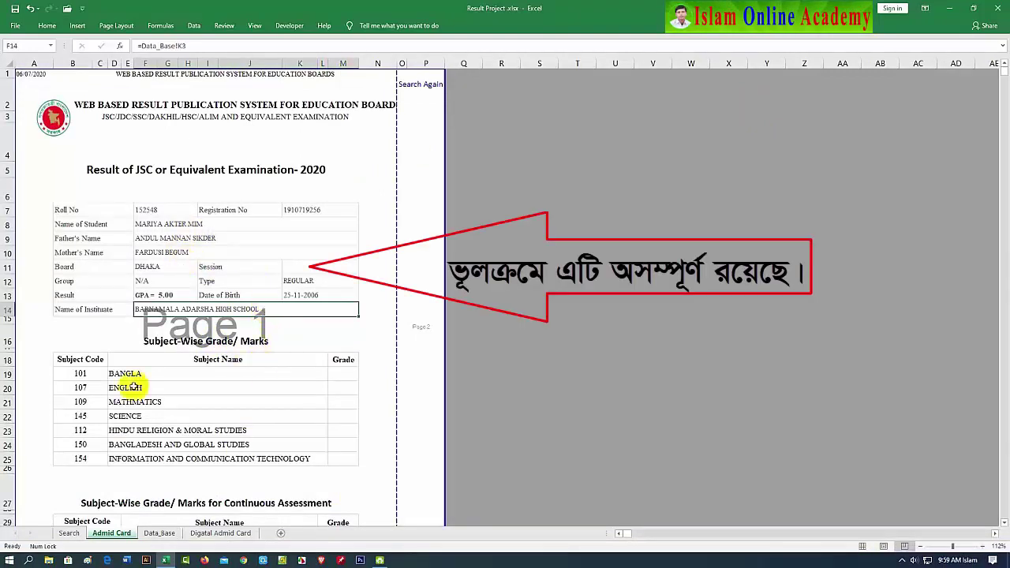
# Link the subject Grade cells, starting with BANGLA and ENGLISH, to their row-3 grades in Data_Base.
pyautogui.click(343, 374)
pyautogui.write('=')
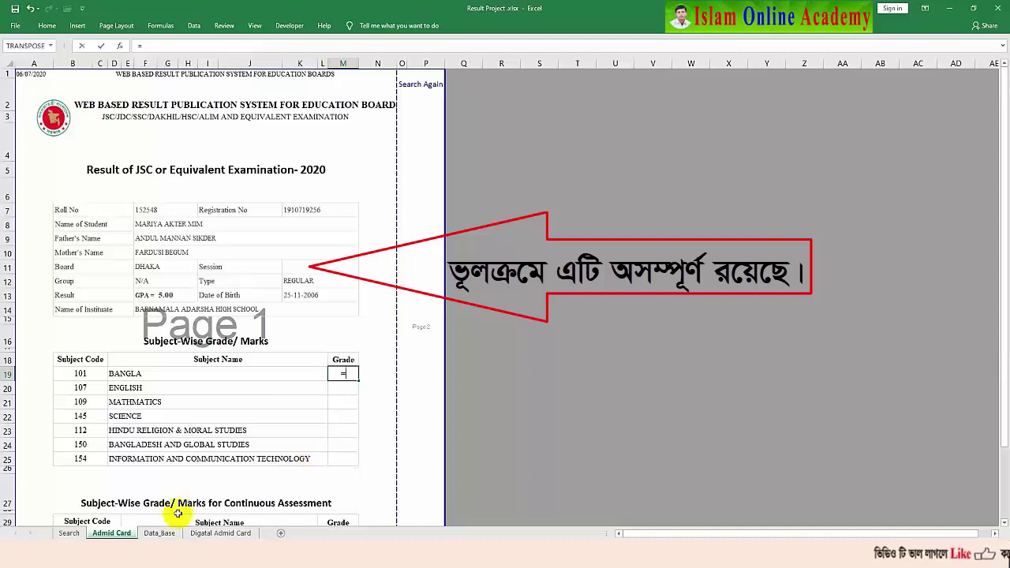
pyautogui.click(159, 533)
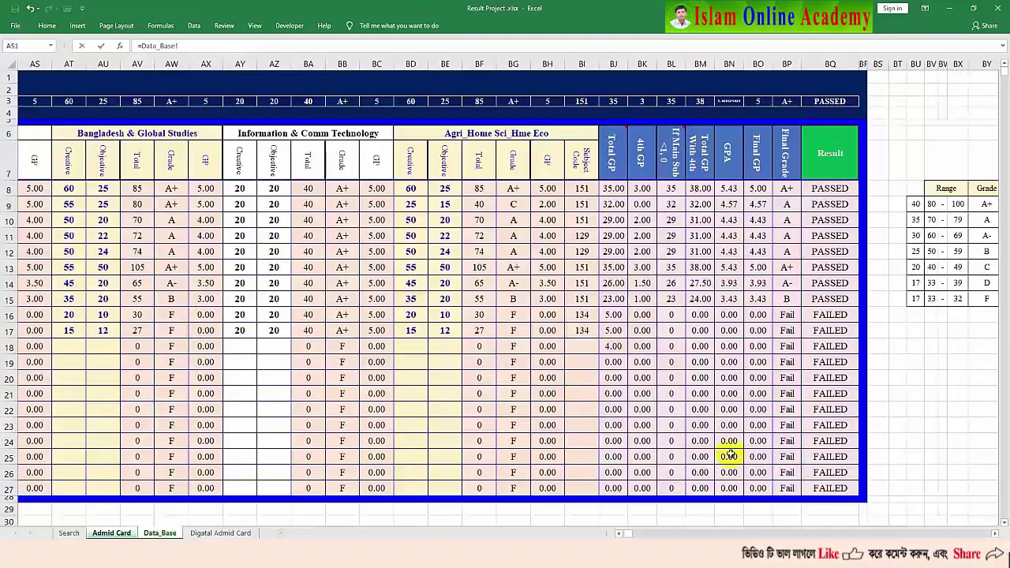
pyautogui.moveTo(630, 533); pyautogui.dragTo(623, 533)
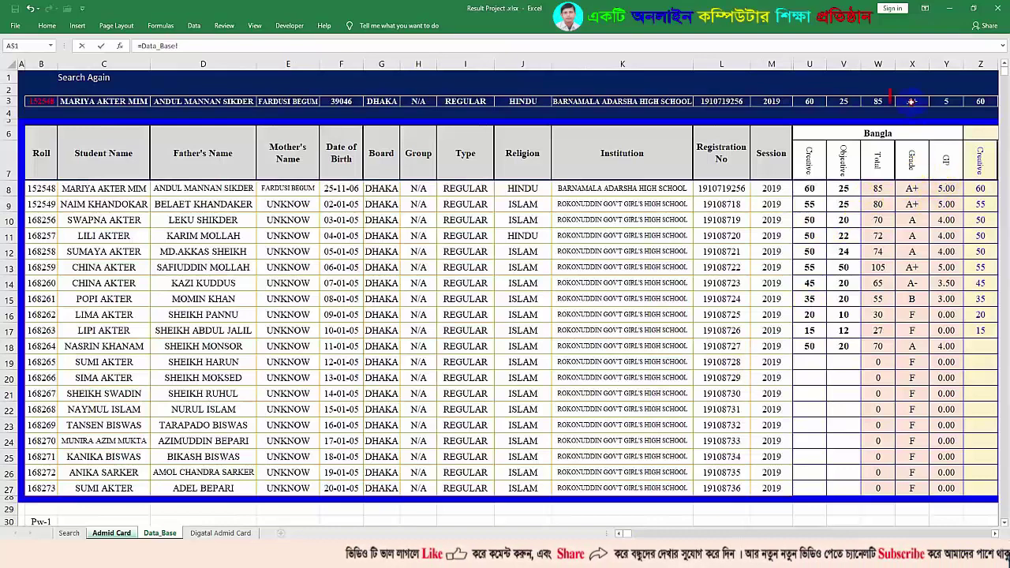
pyautogui.click(912, 101)
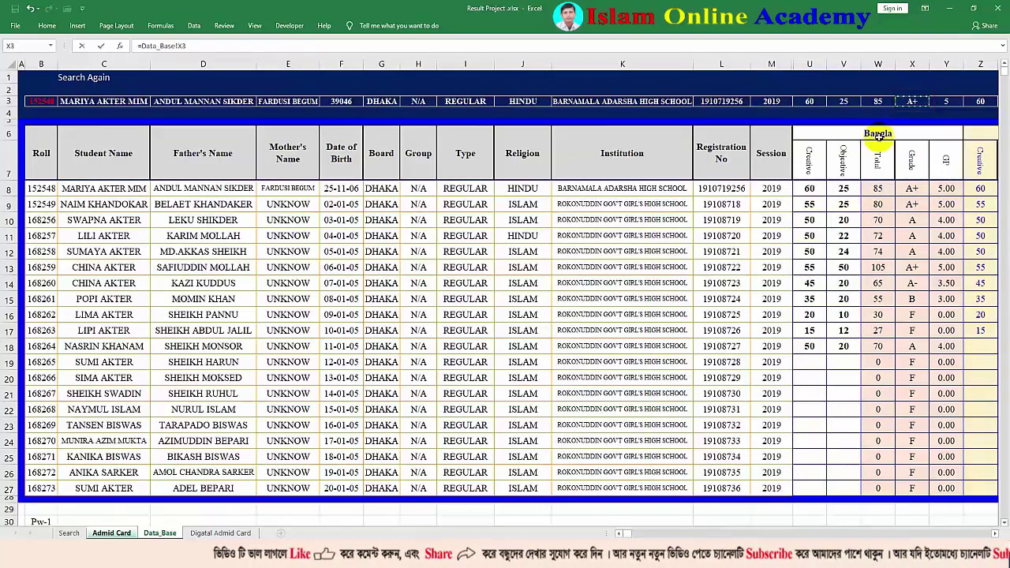
pyautogui.press('Return')
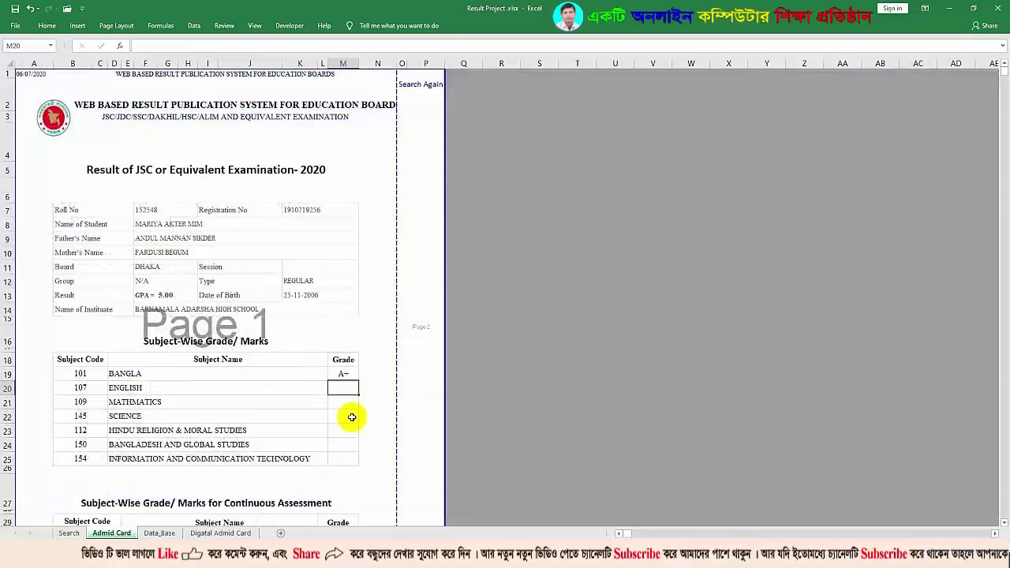
pyautogui.write('=')
pyautogui.click(160, 533)
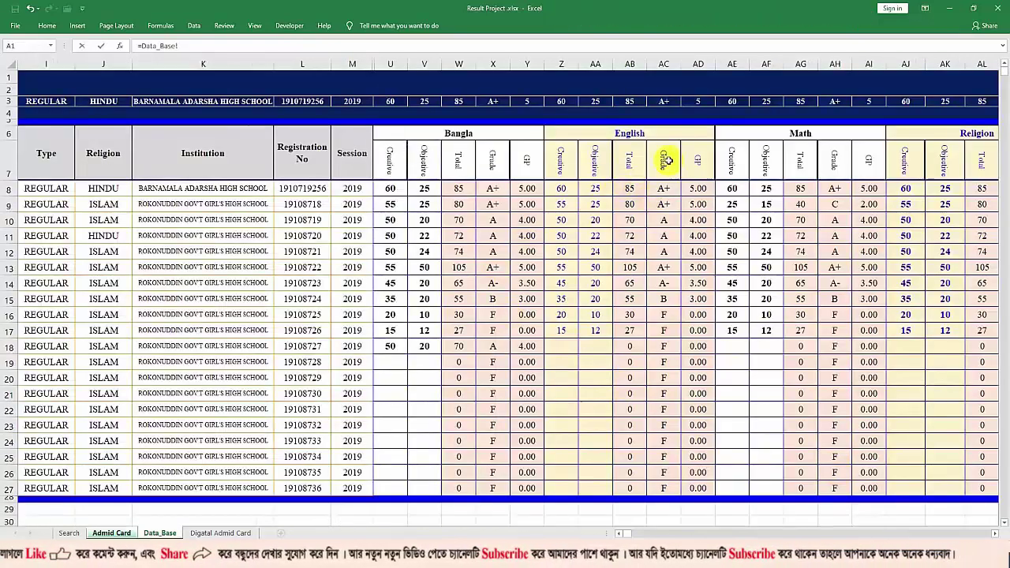
pyautogui.click(661, 103)
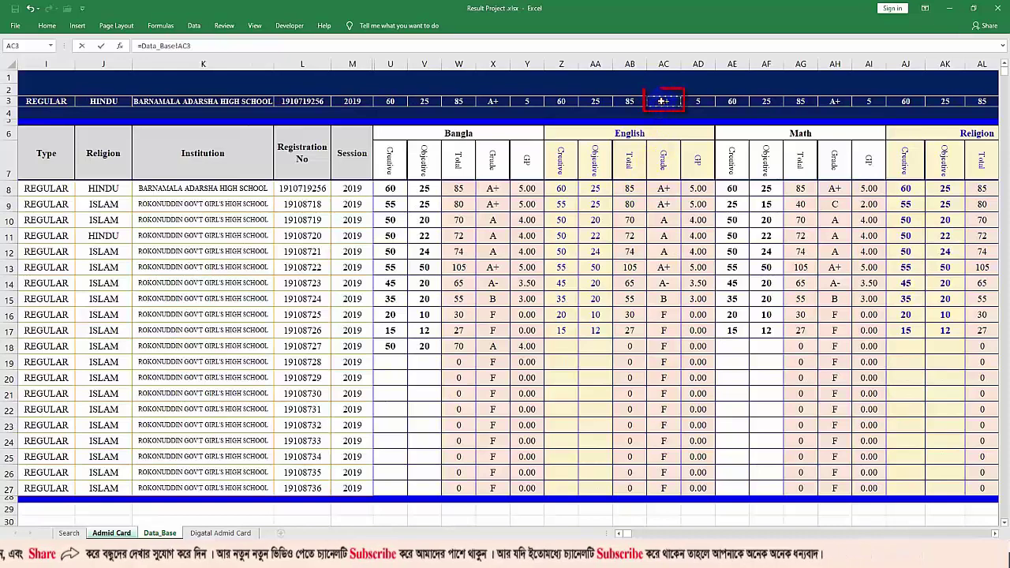
pyautogui.press('Return')
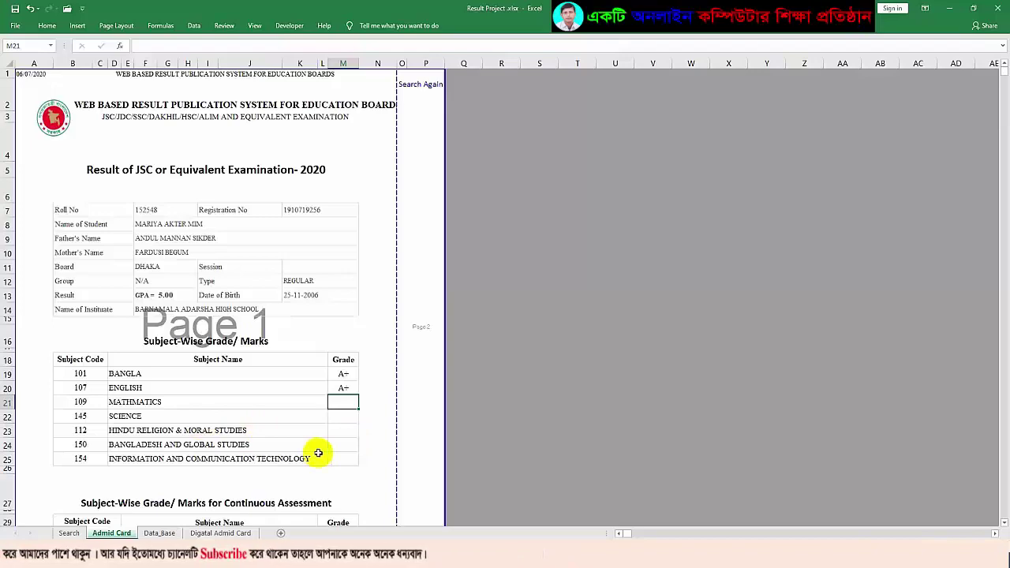
pyautogui.write('=')
pyautogui.click(166, 534)
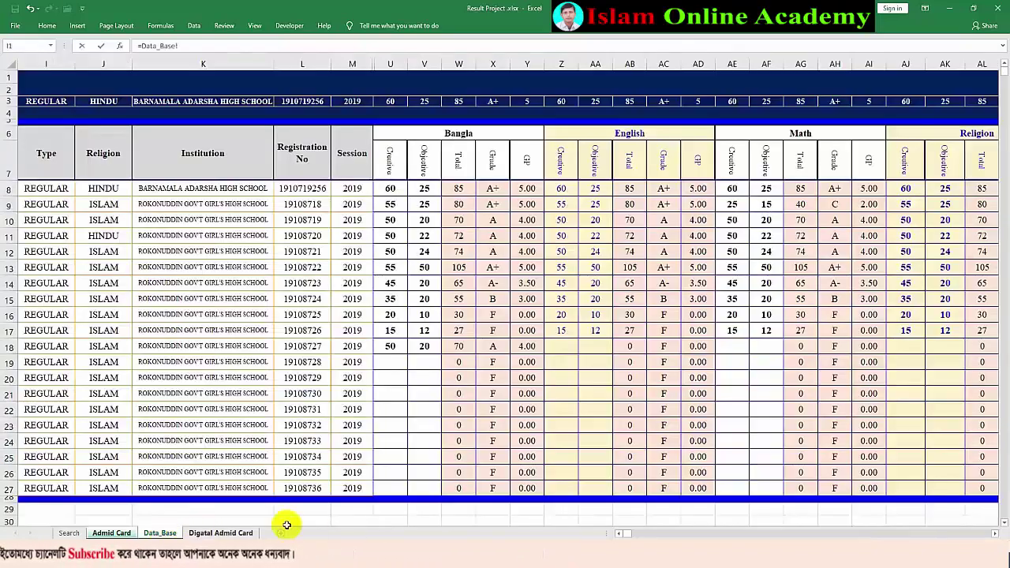
pyautogui.click(111, 533)
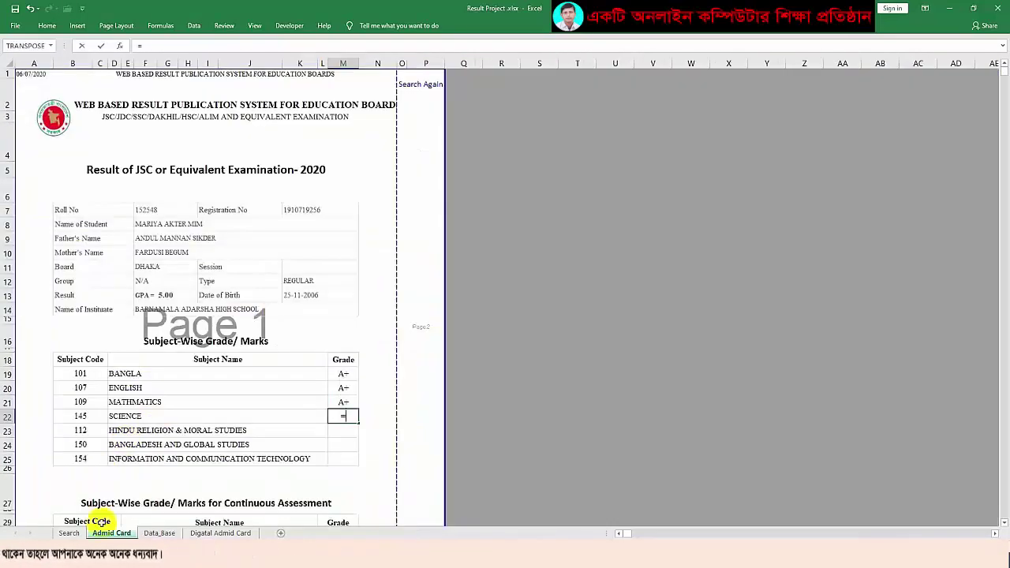
pyautogui.click(159, 534)
pyautogui.click(995, 534)
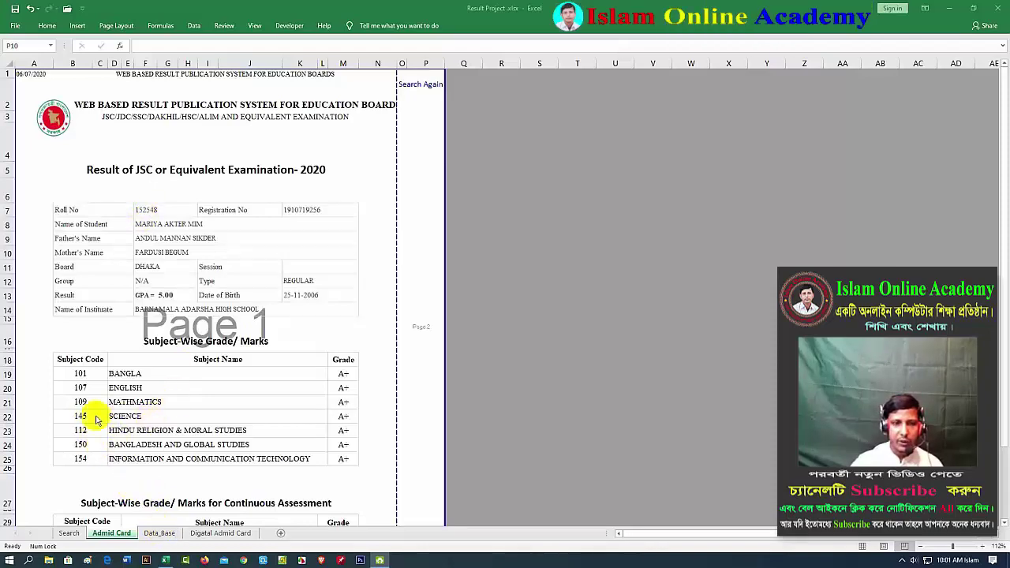
# On Data_Base, change the first student's religion in J8 from HINDU to ISLAM.
pyautogui.click(160, 533)
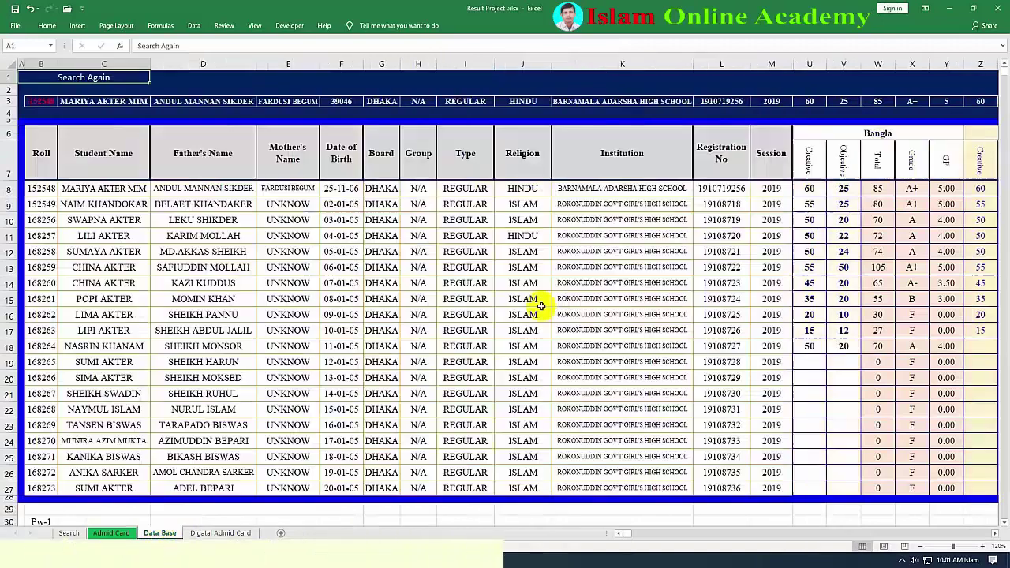
pyautogui.click(525, 191)
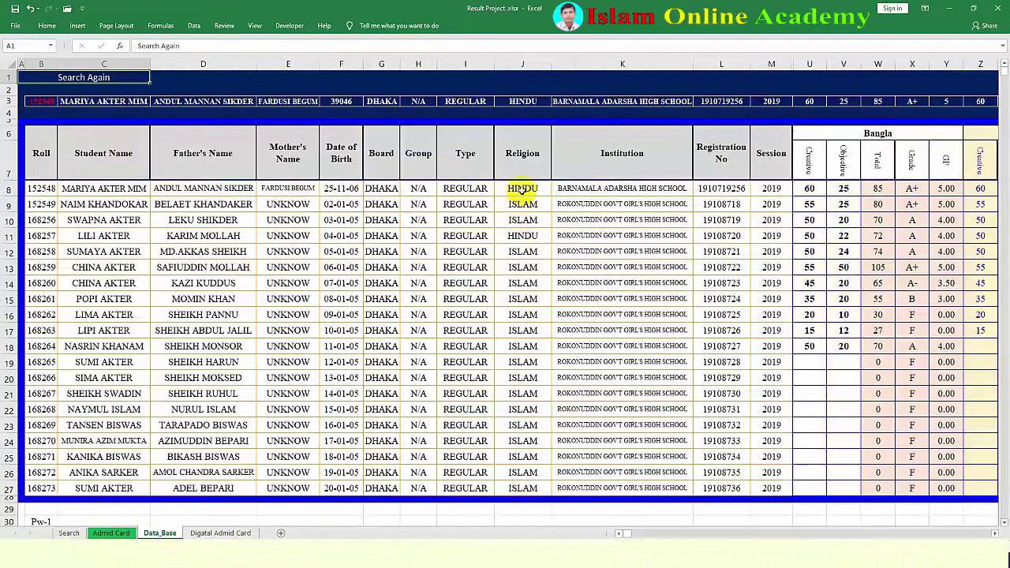
pyautogui.click(557, 191)
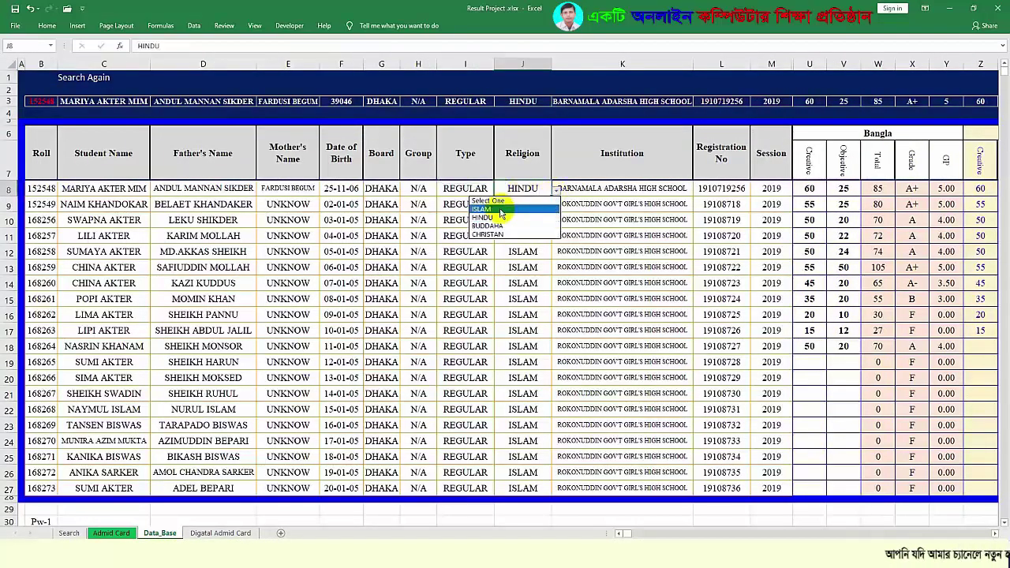
pyautogui.click(501, 210)
# On the Admid Card, check the IF formulas behind subject code 111 and the religion subject name.
pyautogui.click(110, 534)
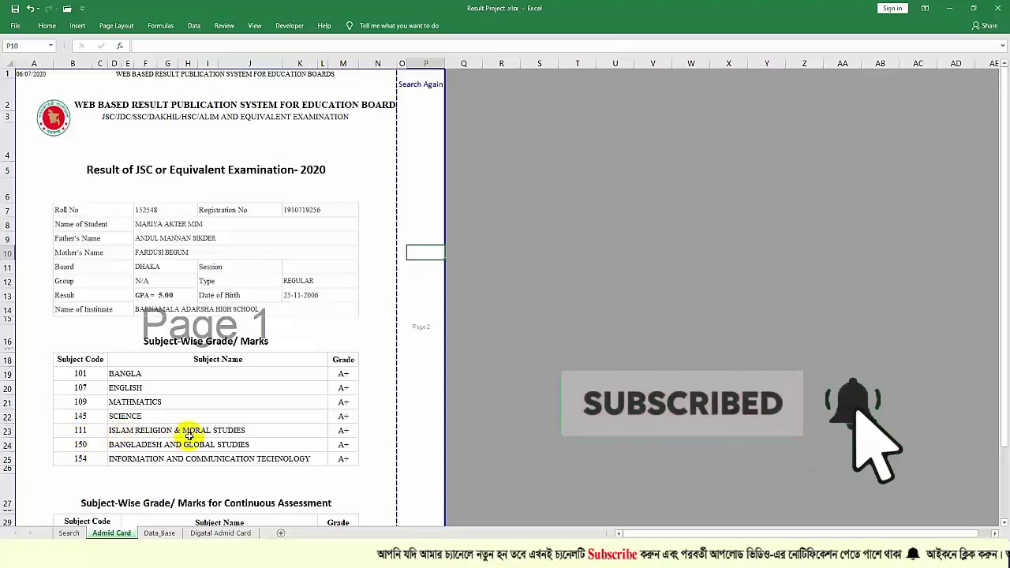
pyautogui.click(87, 431)
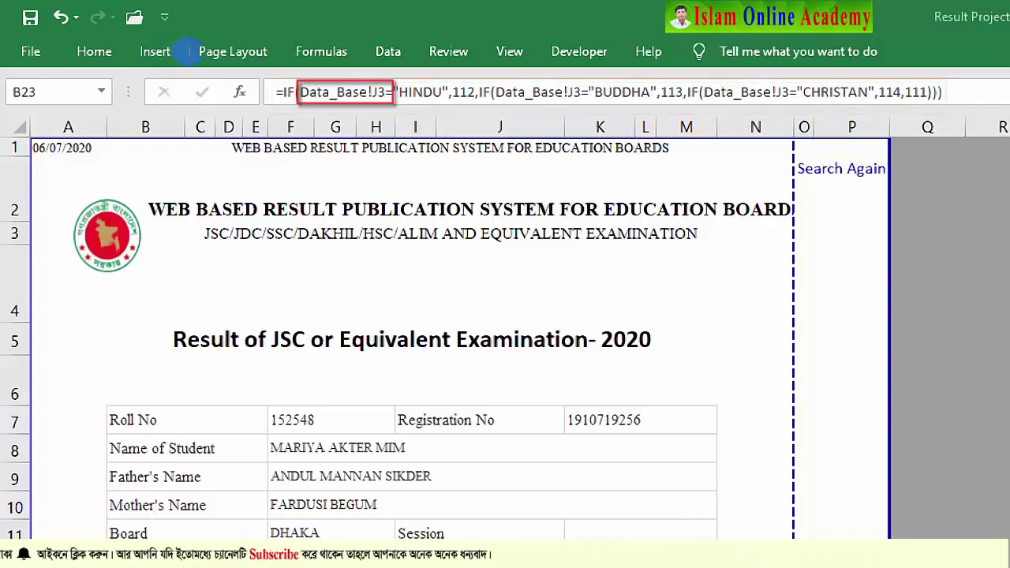
pyautogui.scroll(-10, 85, 284)
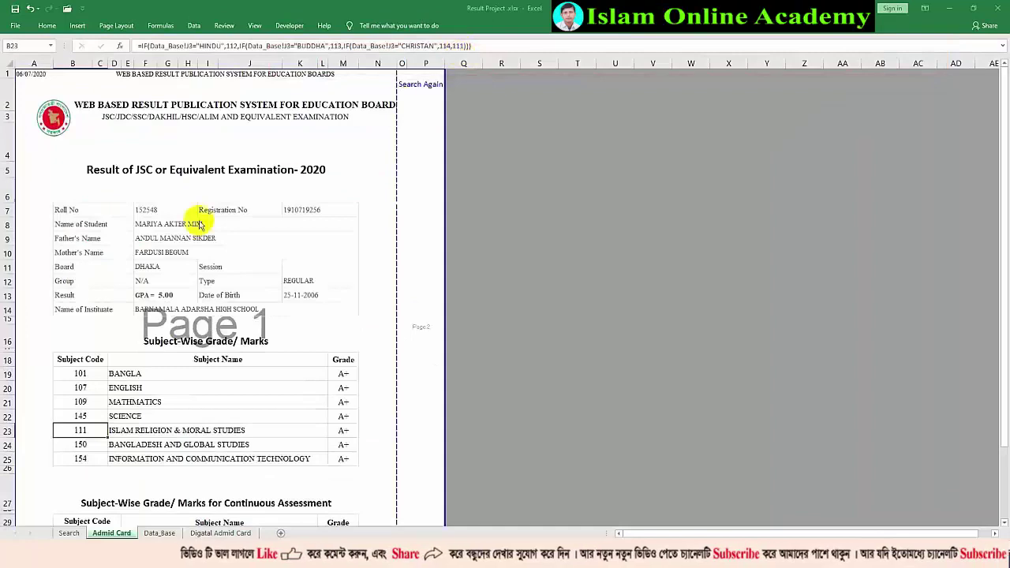
pyautogui.click(158, 533)
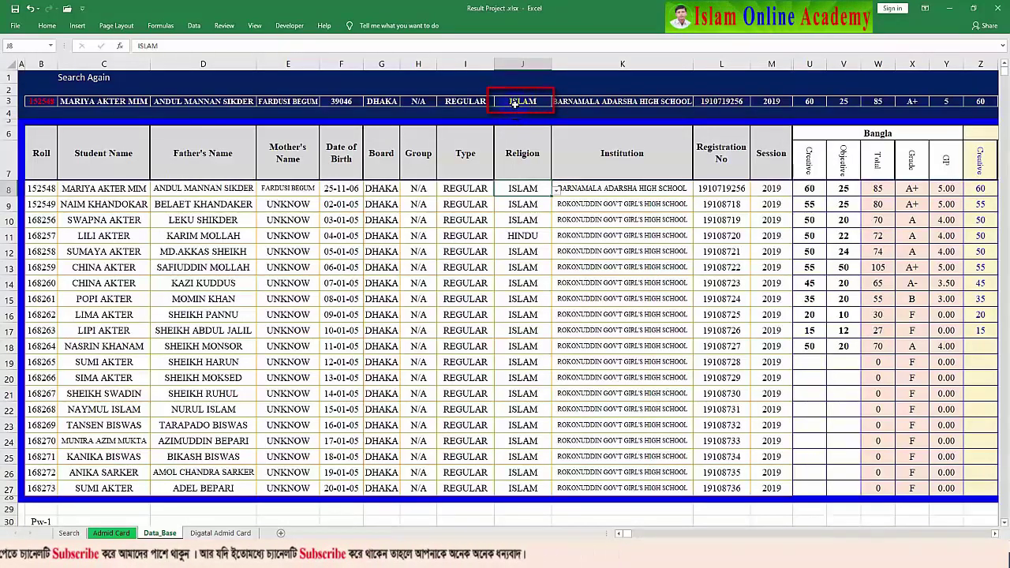
pyautogui.click(111, 533)
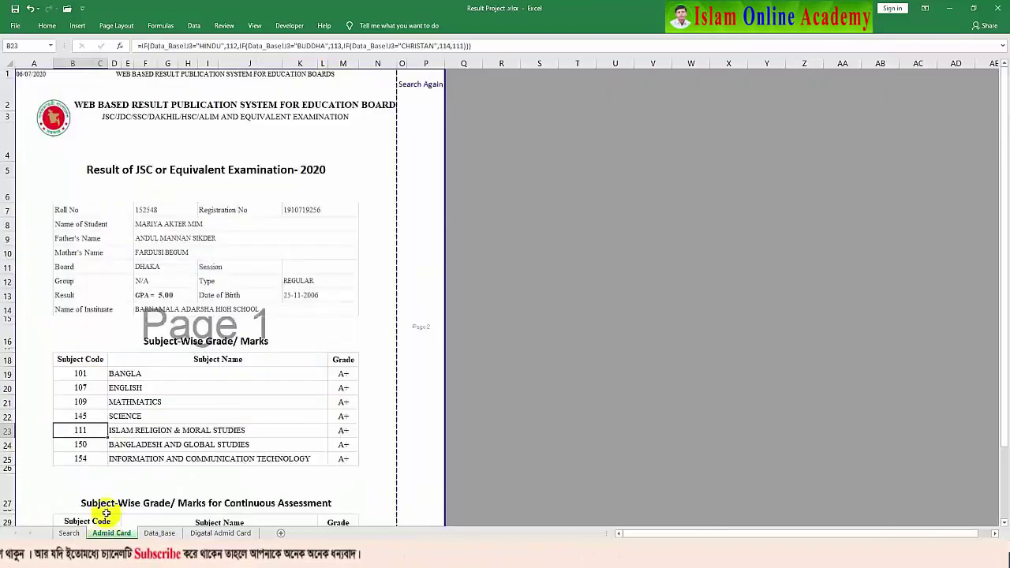
pyautogui.click(127, 432)
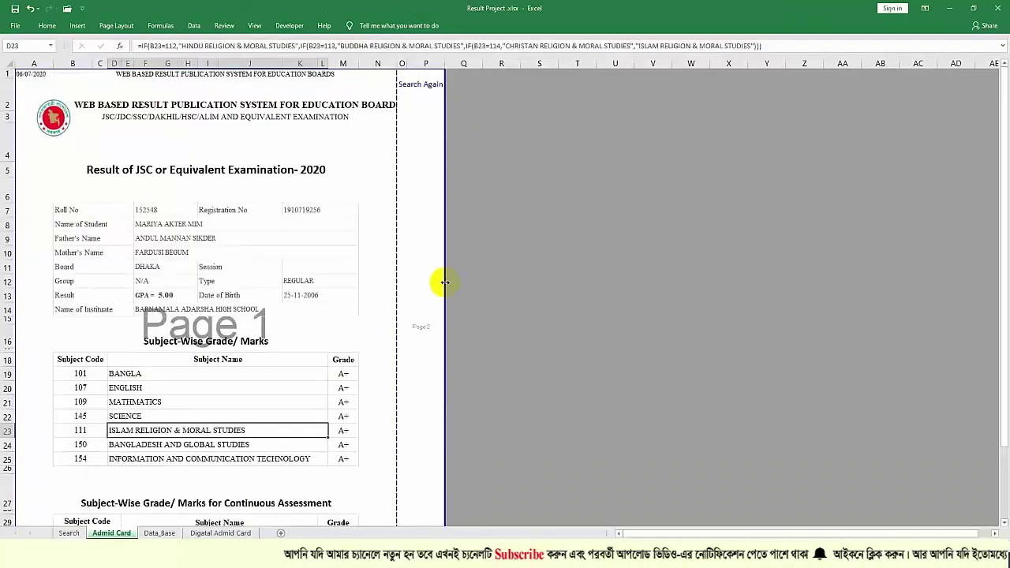
pyautogui.click(412, 411)
pyautogui.scroll(-9, 412, 411)
pyautogui.scroll(8, 412, 412)
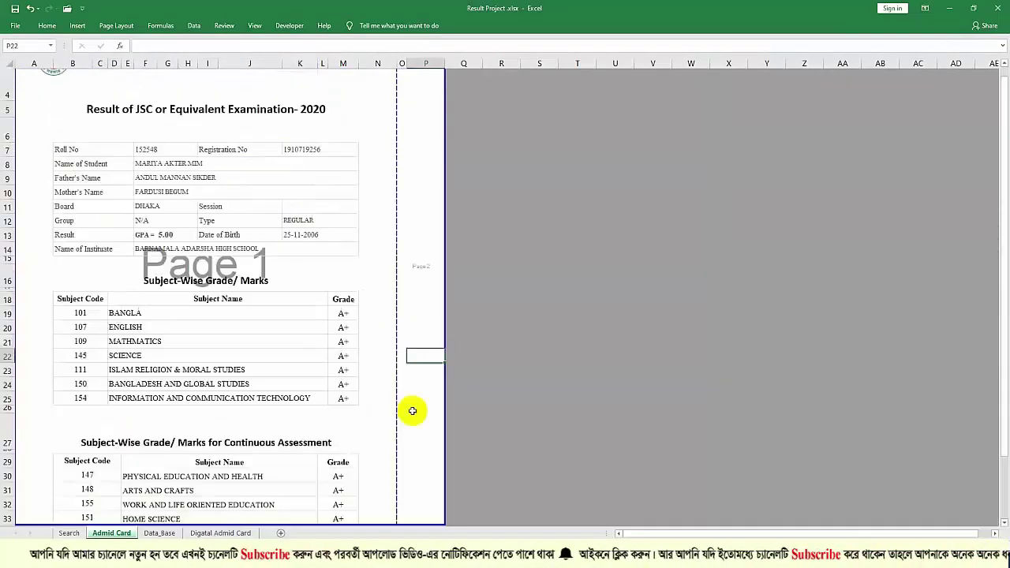
pyautogui.scroll(1, 412, 411)
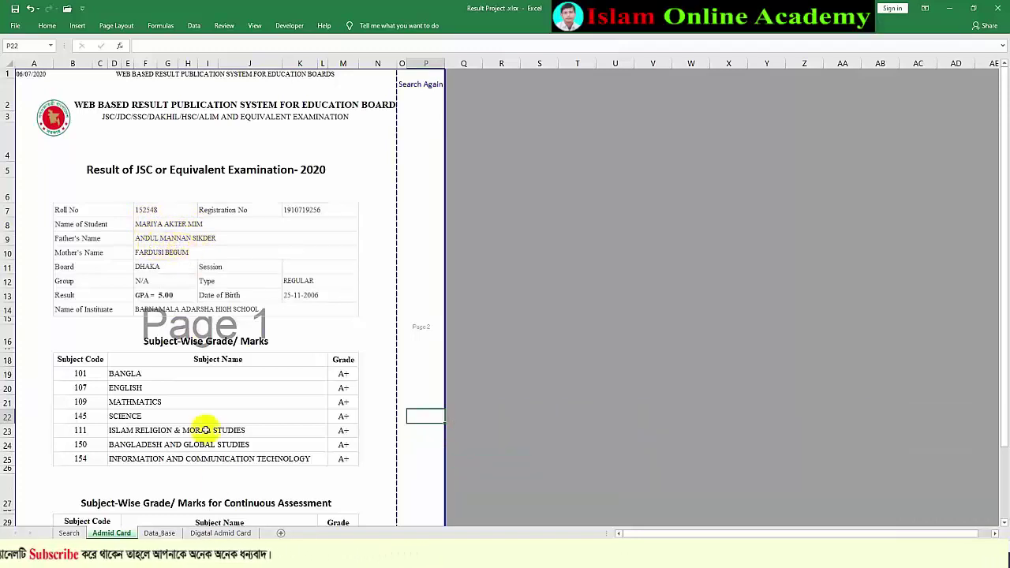
# Search the roll ending in 9 with the captcha answer and show its printable card (GPA 4.57).
pyautogui.click(160, 533)
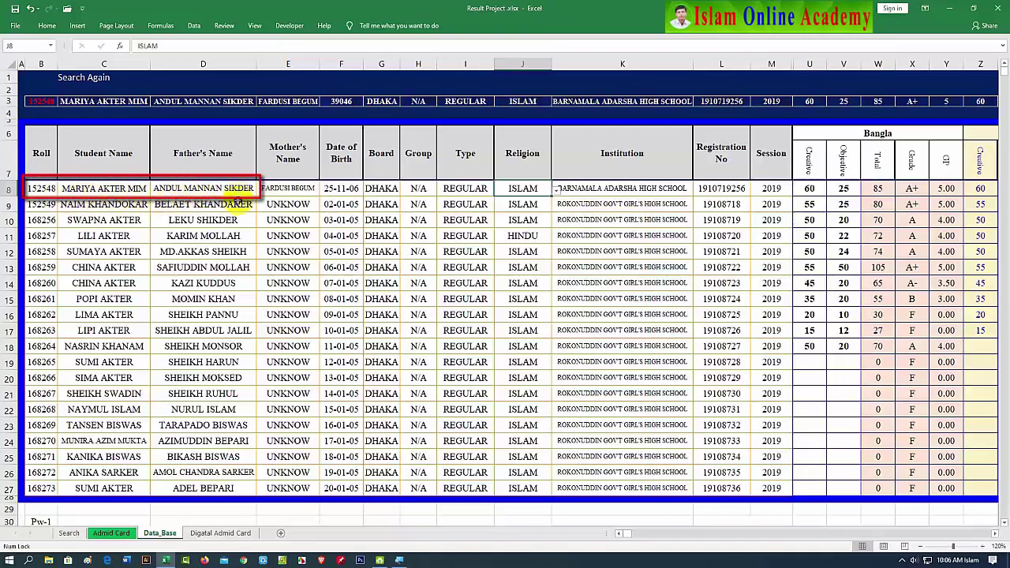
pyautogui.click(73, 79)
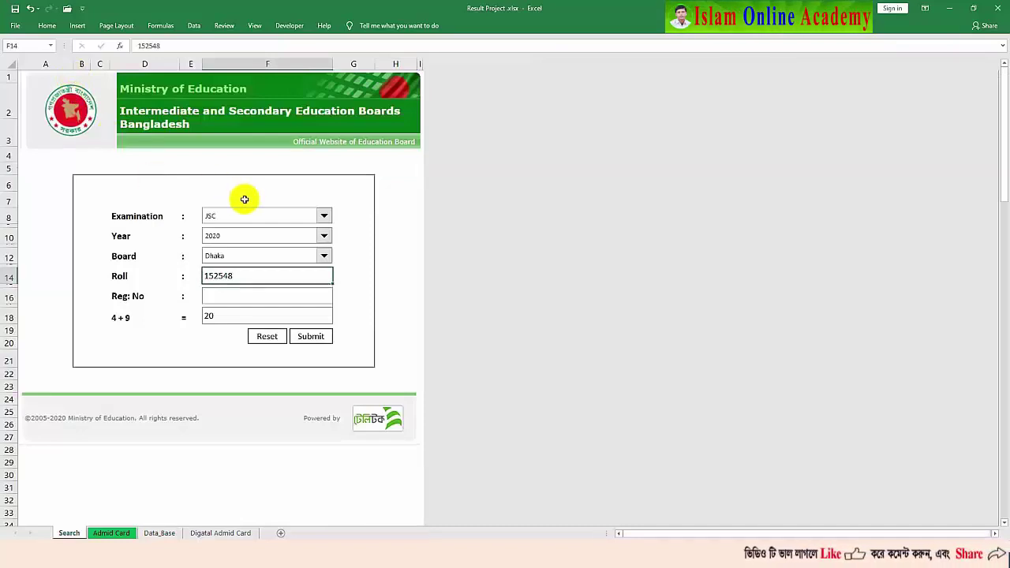
pyautogui.doubleClick(244, 280)
pyautogui.press('BackSpace')
pyautogui.write('9')
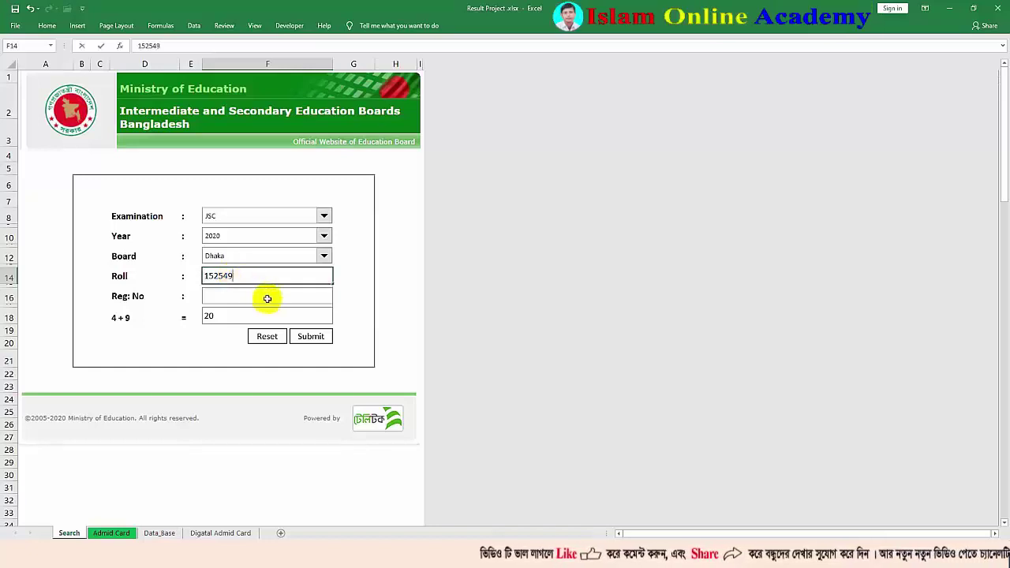
pyautogui.click(210, 317)
pyautogui.write('10')
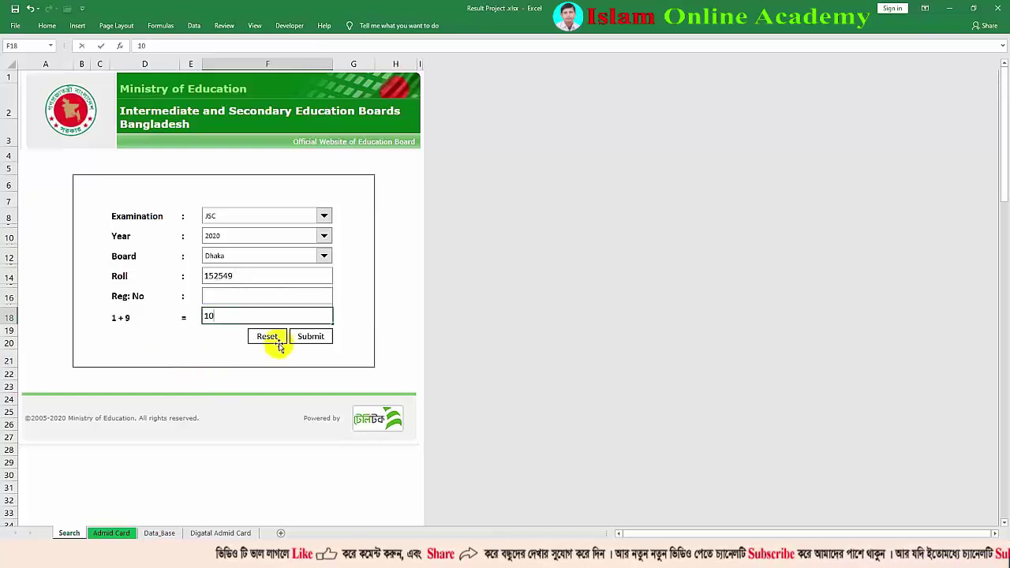
pyautogui.click(303, 337)
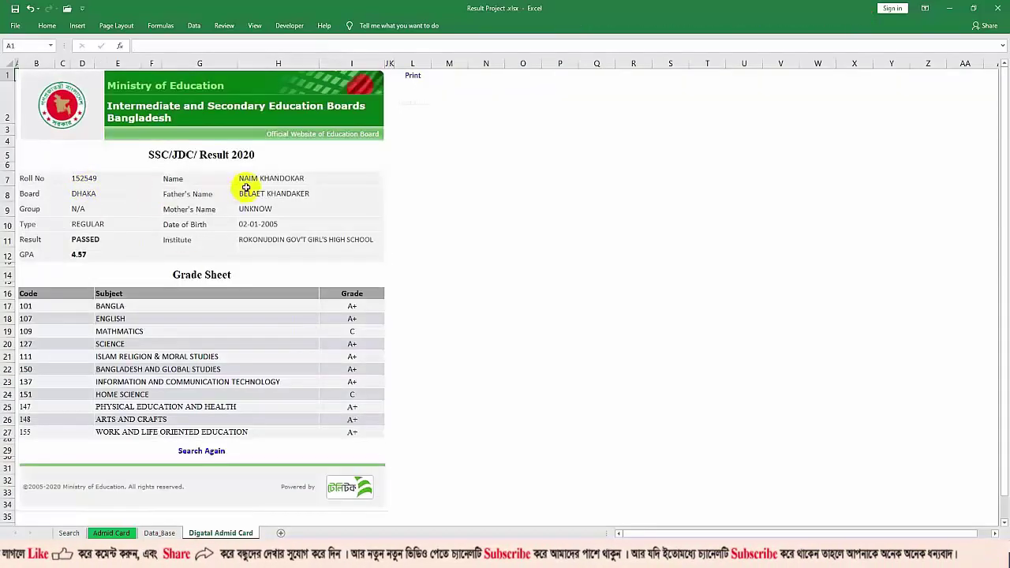
pyautogui.click(412, 88)
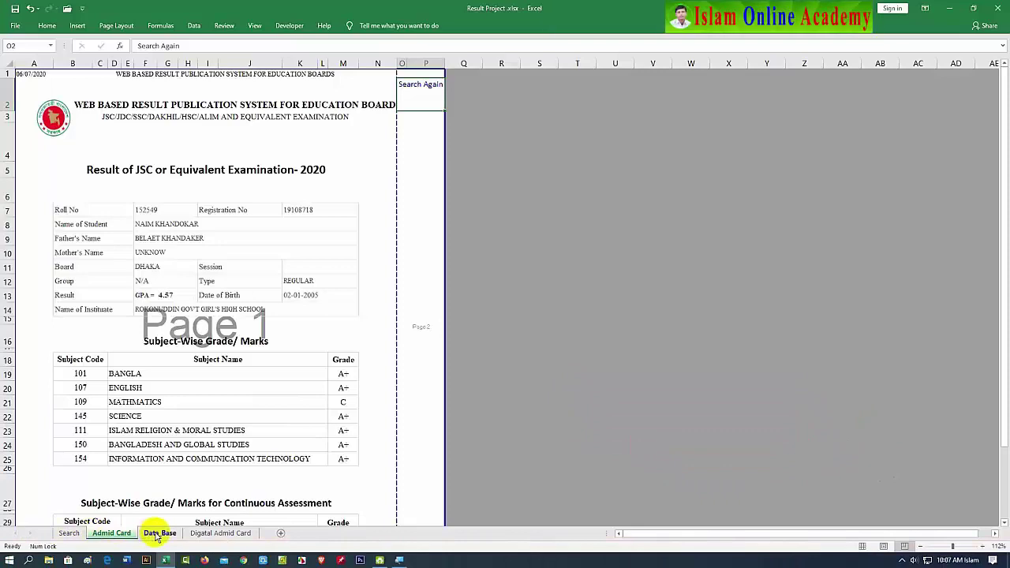
pyautogui.click(158, 534)
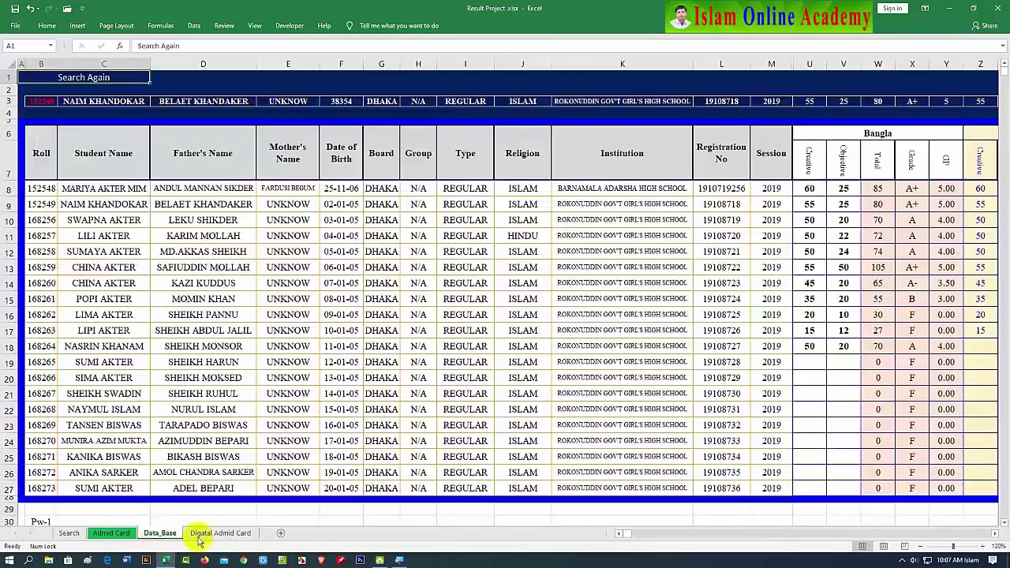
pyautogui.moveTo(633, 539); pyautogui.dragTo(651, 539)
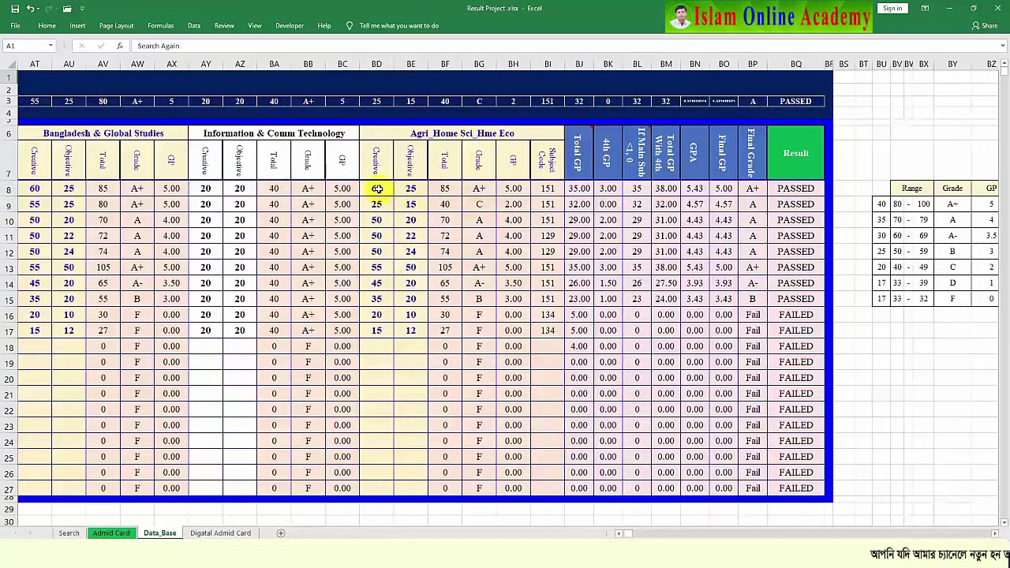
pyautogui.moveTo(377, 189)
pyautogui.mouseDown()
pyautogui.moveTo(411, 189)
pyautogui.moveTo(411, 204)
pyautogui.mouseUp()
pyautogui.press('Delete')
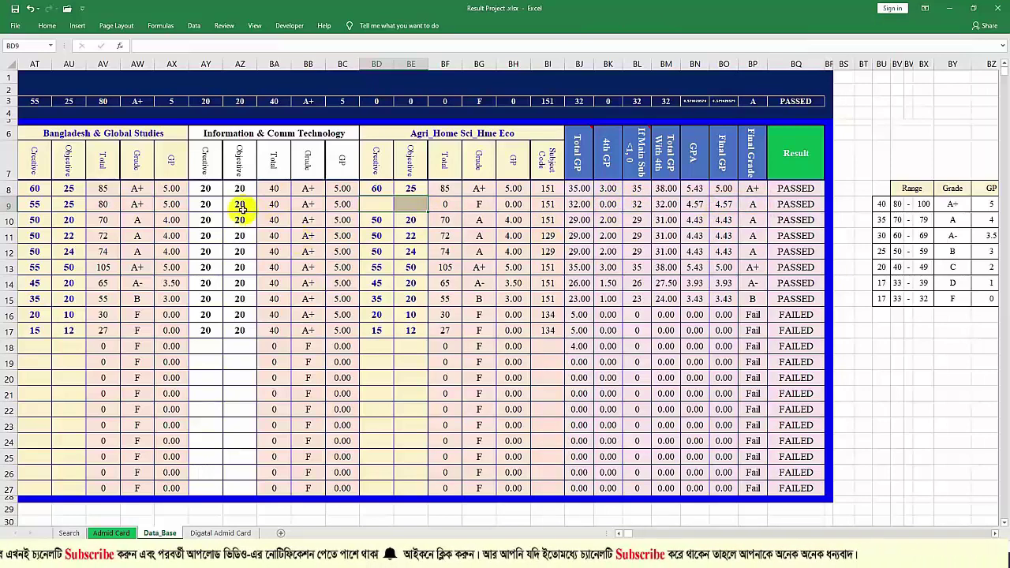
pyautogui.moveTo(211, 205); pyautogui.dragTo(240, 205)
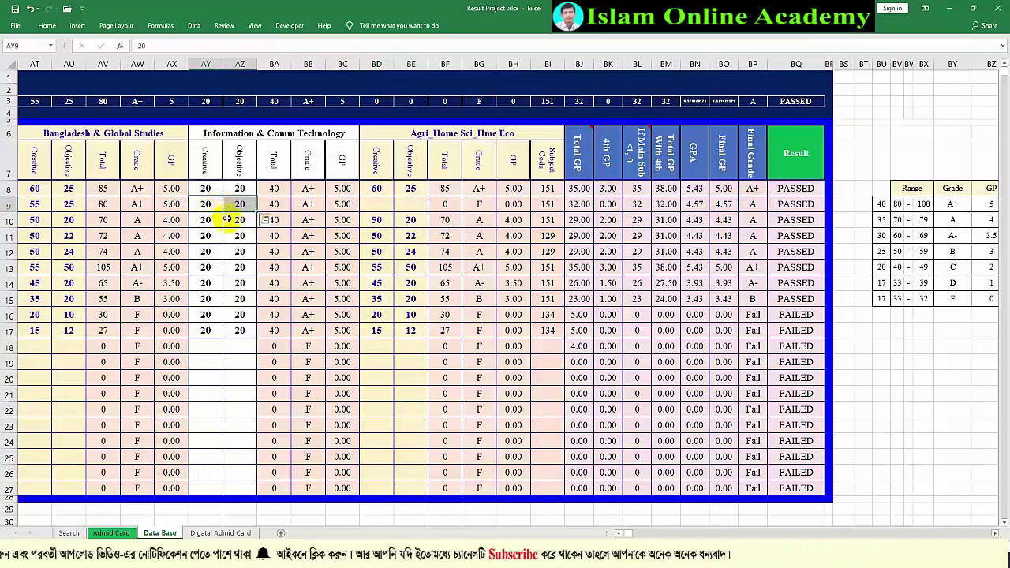
pyautogui.press('Delete')
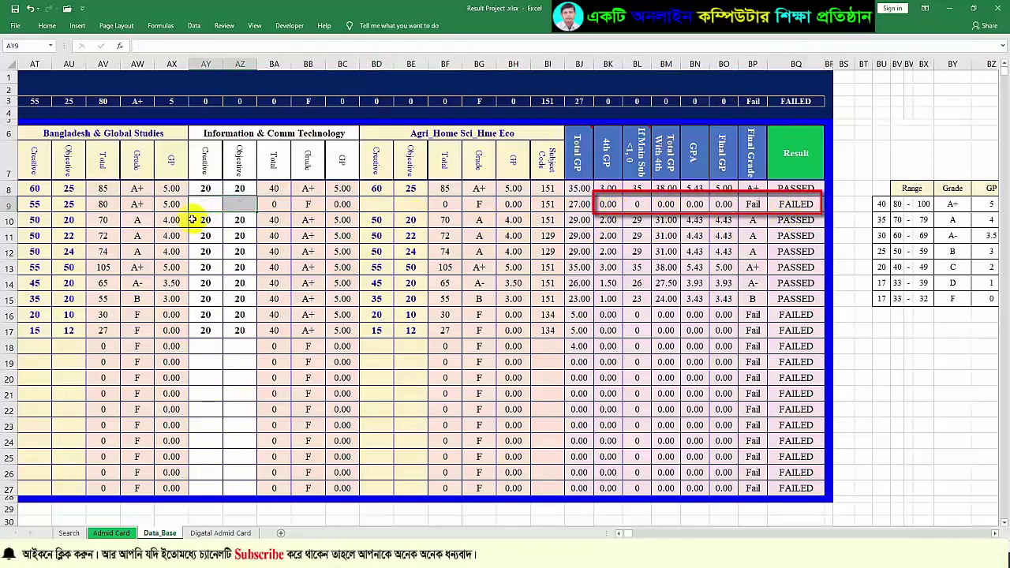
pyautogui.click(111, 534)
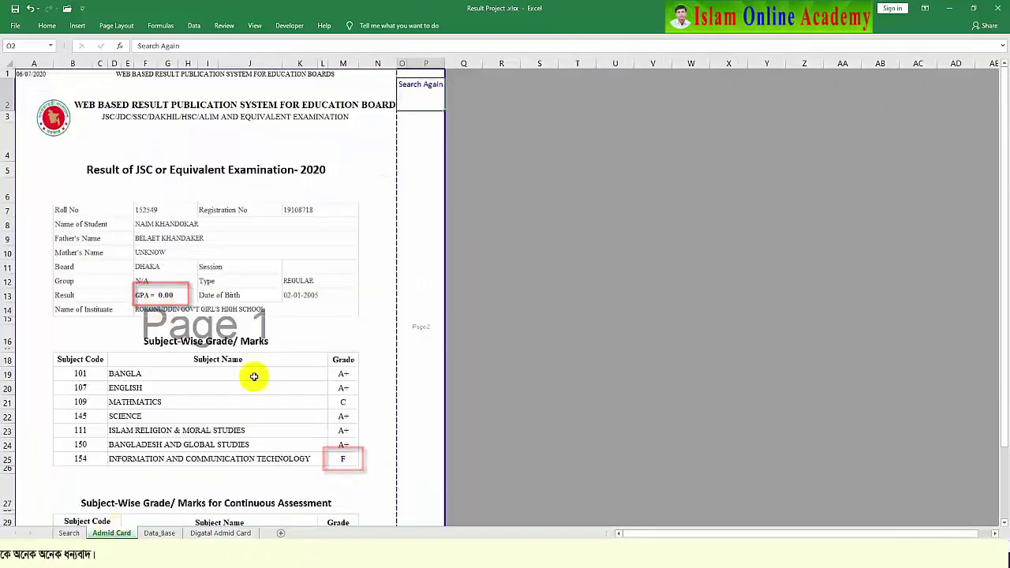
pyautogui.scroll(-9, 261, 386)
pyautogui.scroll(7, 284, 410)
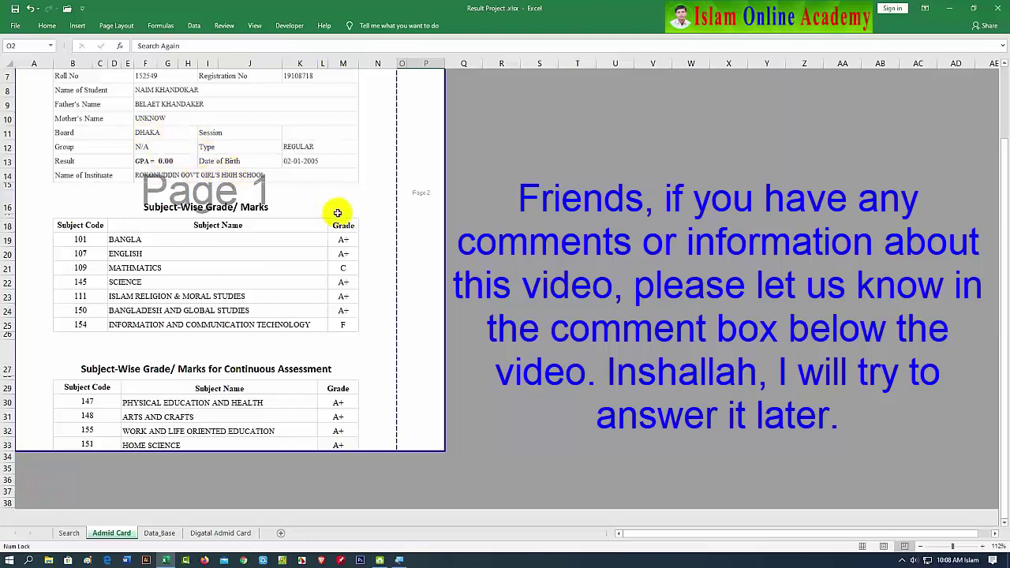
pyautogui.scroll(2, 335, 212)
pyautogui.click(413, 88)
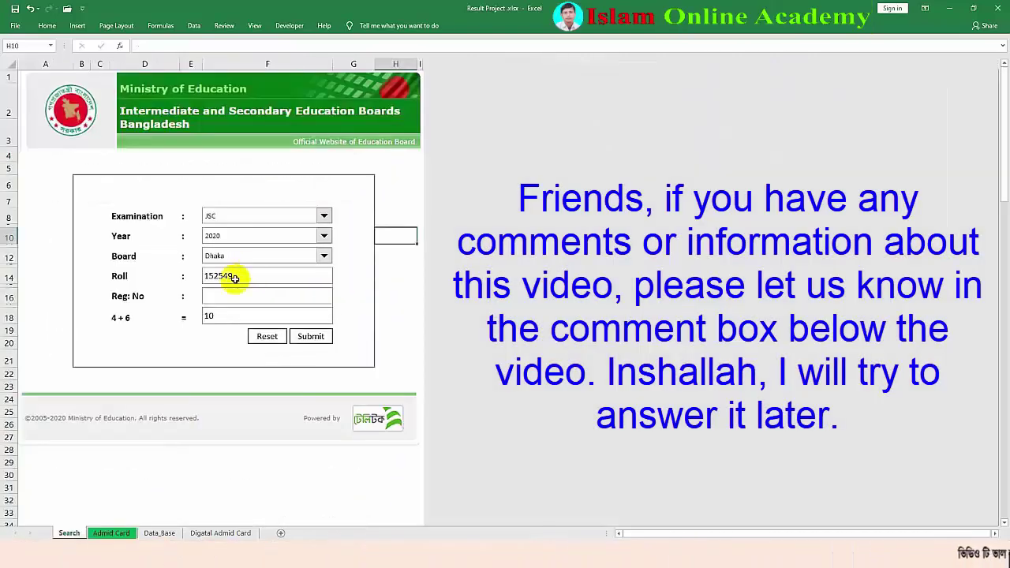
pyautogui.doubleClick(259, 280)
pyautogui.press('BackSpace')
pyautogui.write('8')
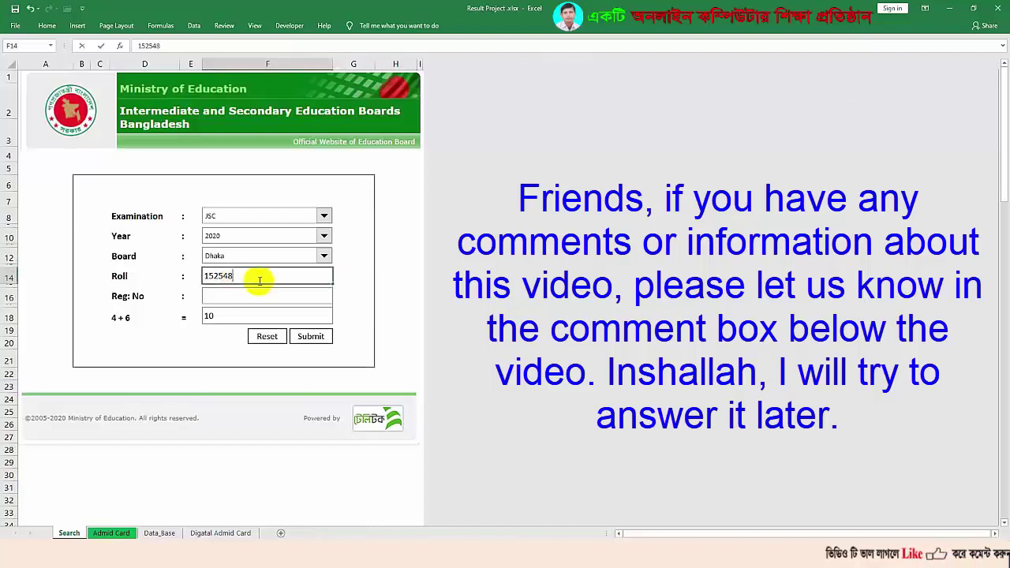
pyautogui.click(306, 336)
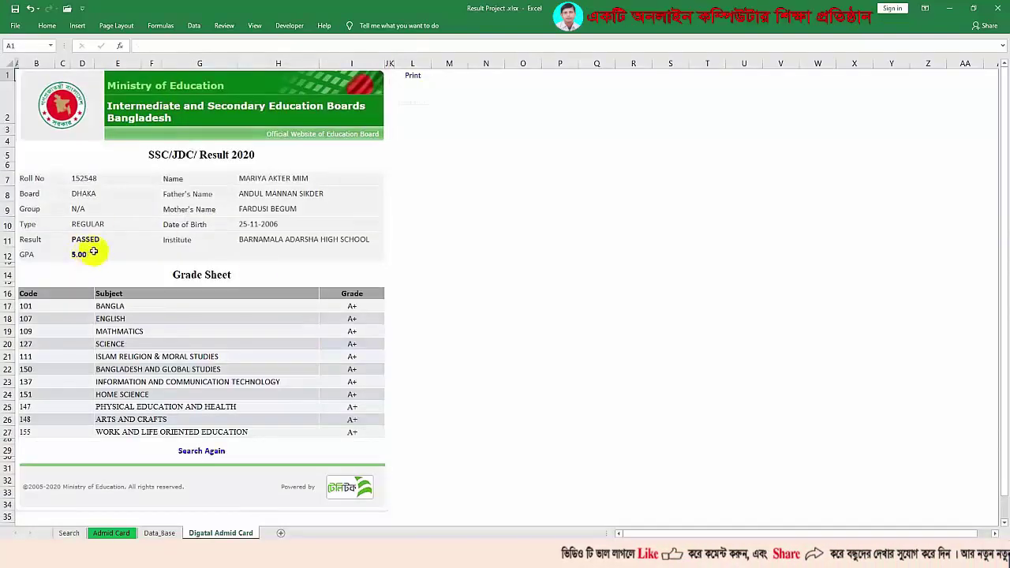
pyautogui.click(413, 75)
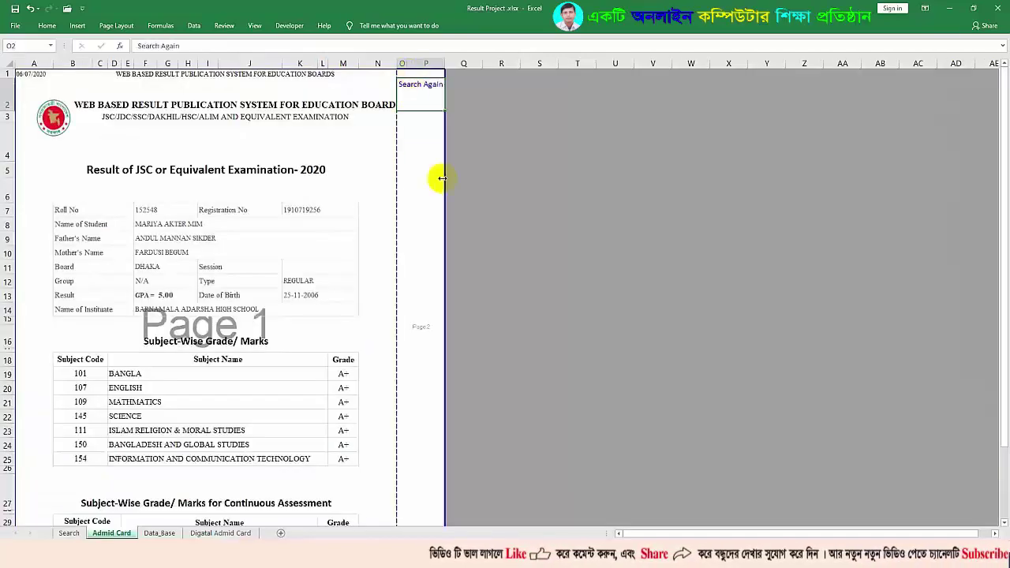
pyautogui.click(14, 27)
pyautogui.click(29, 207)
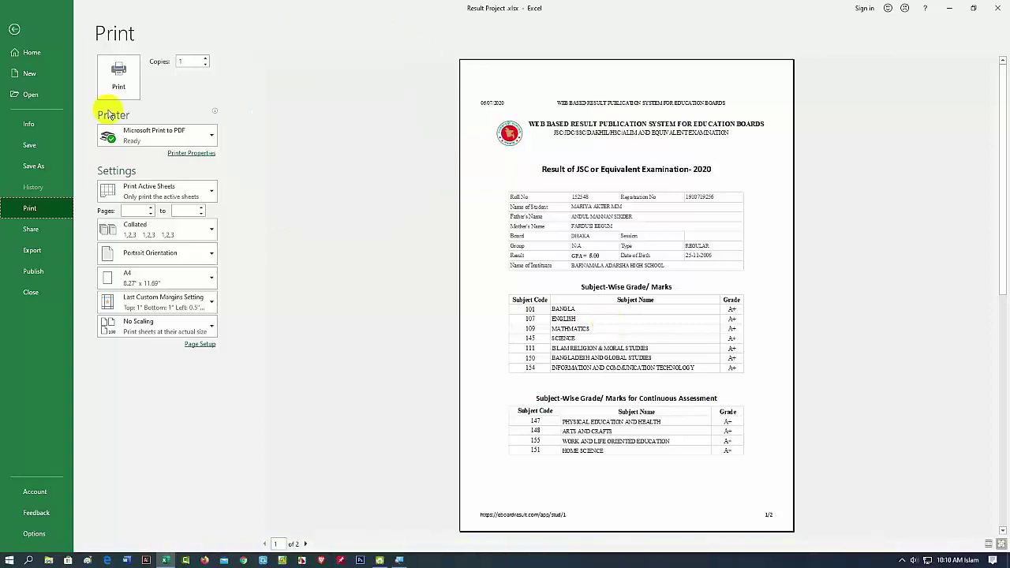
pyautogui.click(14, 32)
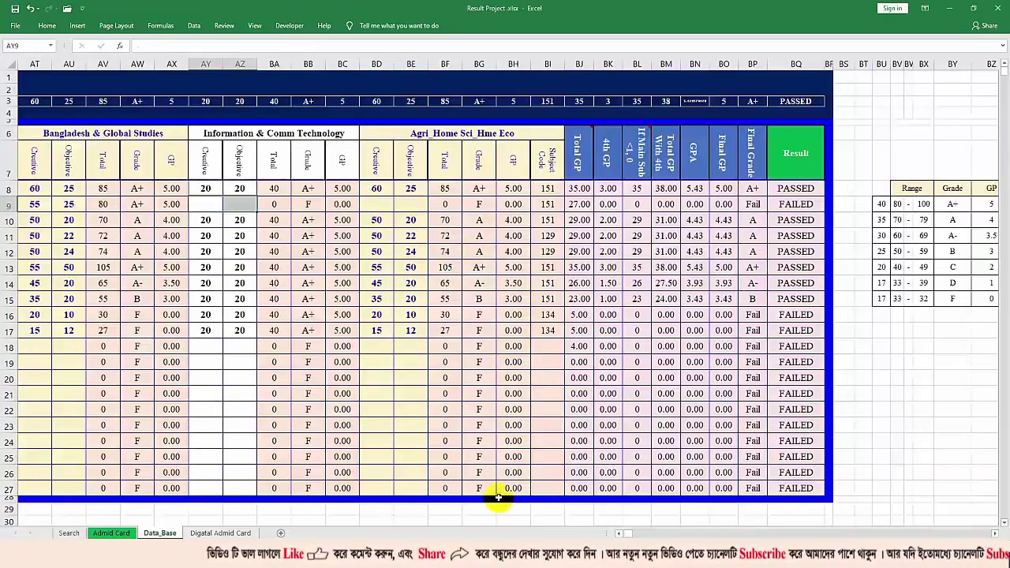
# Scroll Data_Base back so the student name columns are visible.
pyautogui.click(623, 534)
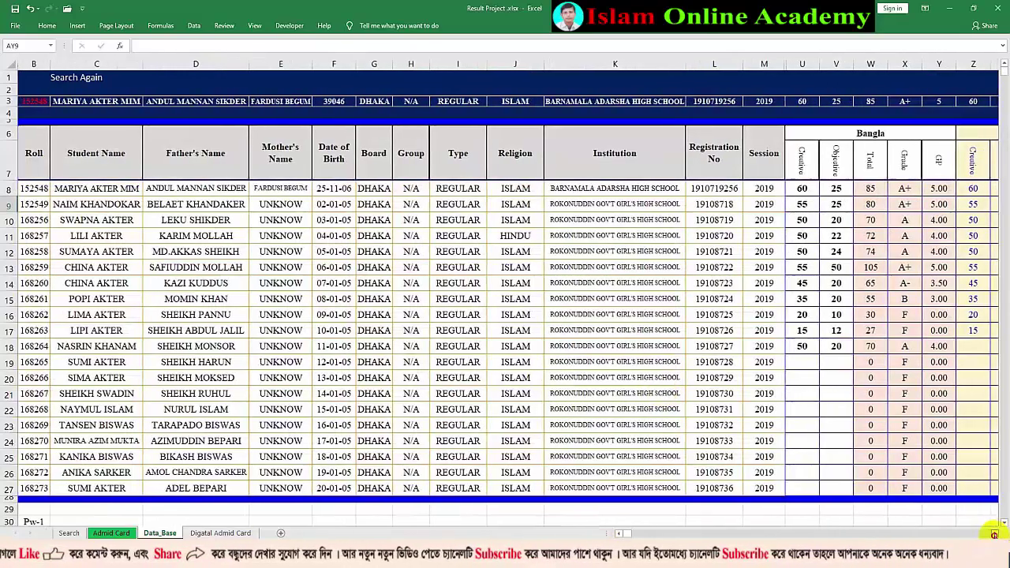
pyautogui.hscroll(10, 679, 412)
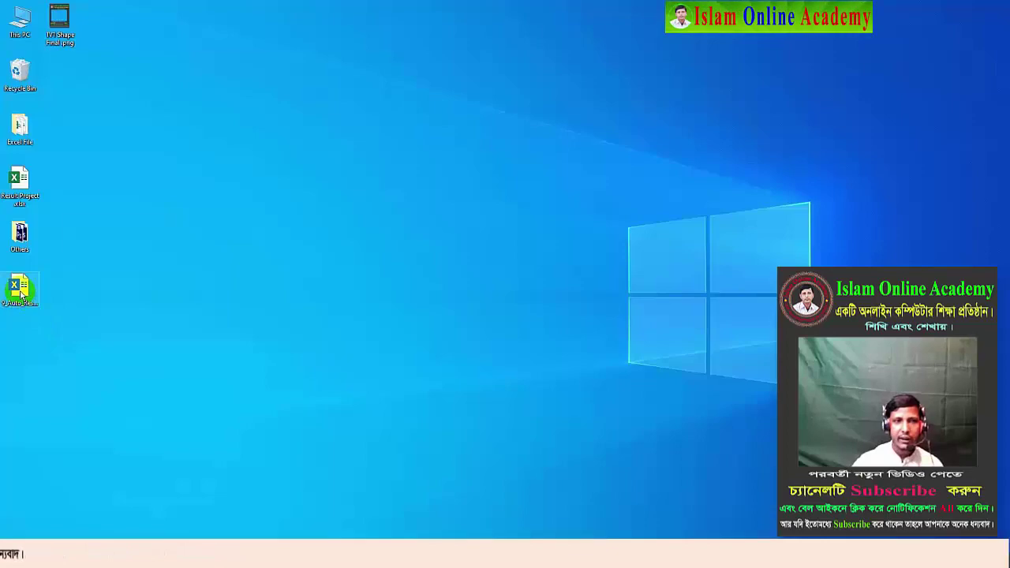
# Open the 9_Auto_Result_2019 workbook.
pyautogui.scroll(10, 182, 407)
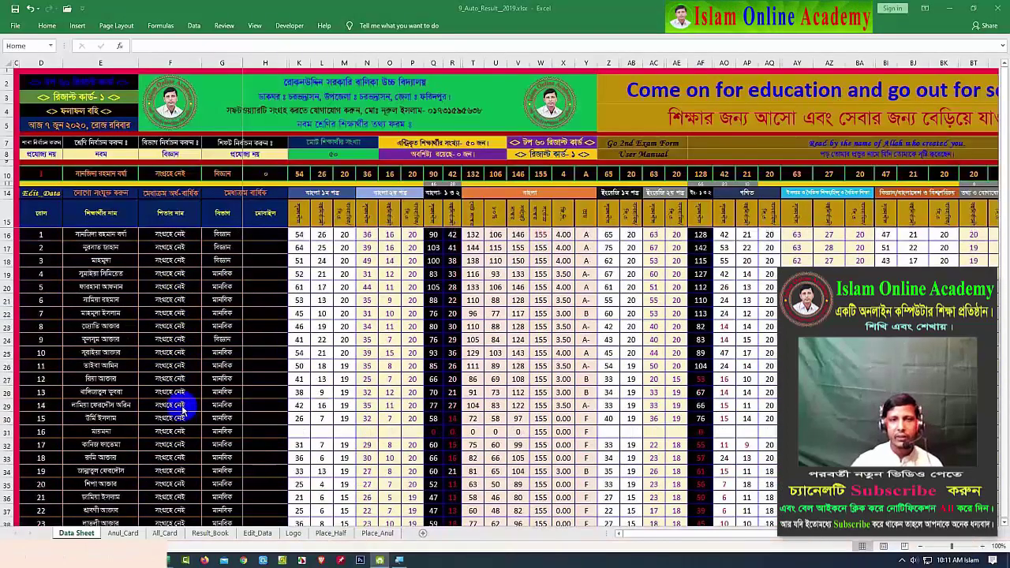
pyautogui.press('Num_Lock')
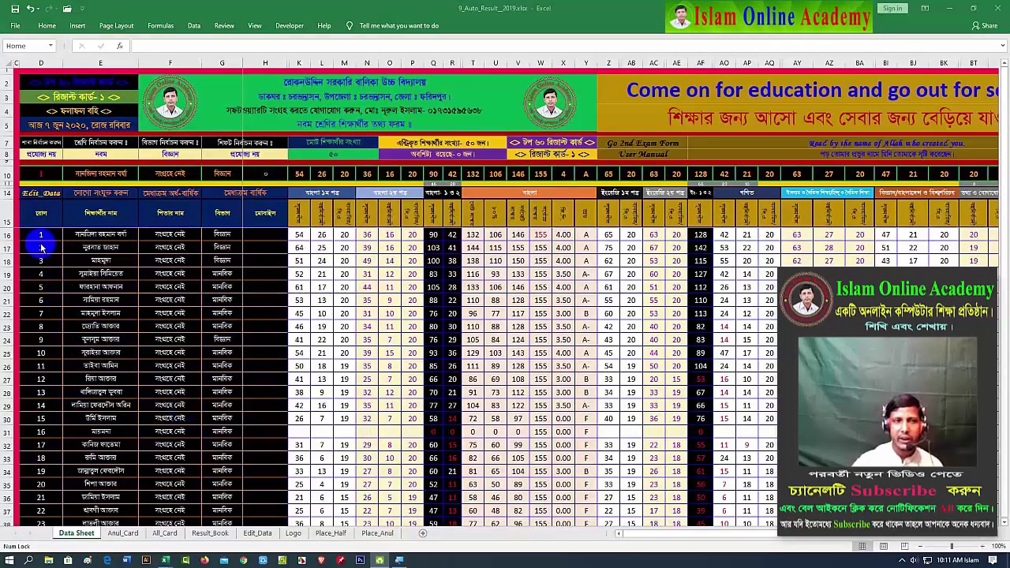
pyautogui.click(143, 255)
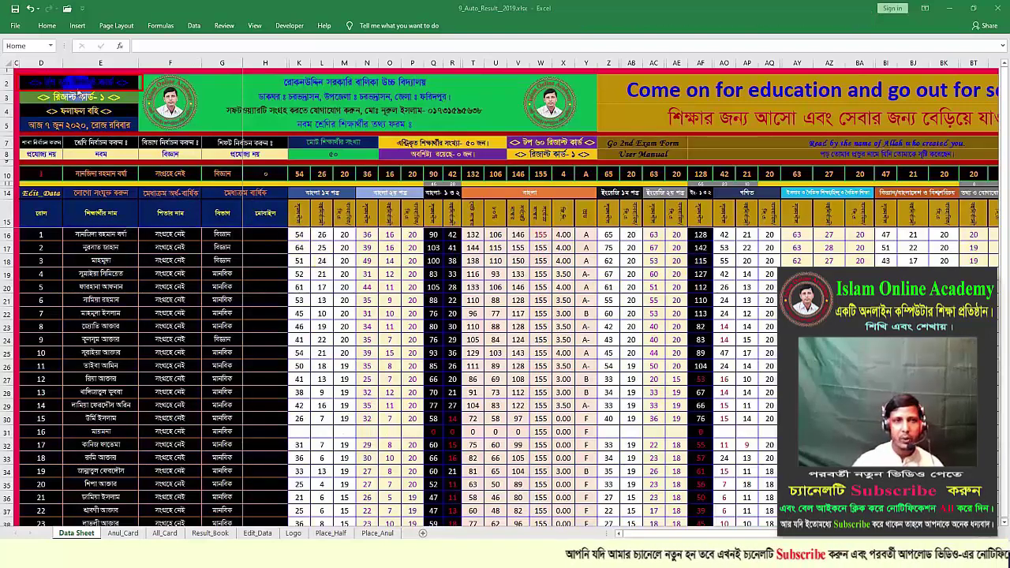
# Browse the All_Card sheet of student result cards, then return to the Data Sheet.
pyautogui.click(71, 85)
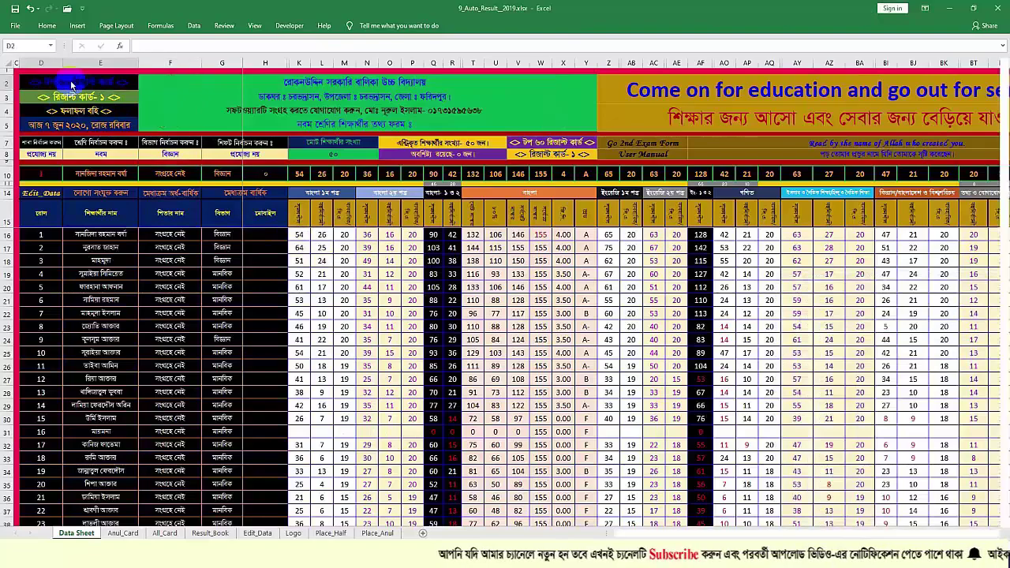
pyautogui.scroll(-5, 361, 271)
pyautogui.scroll(-5, 301, 272)
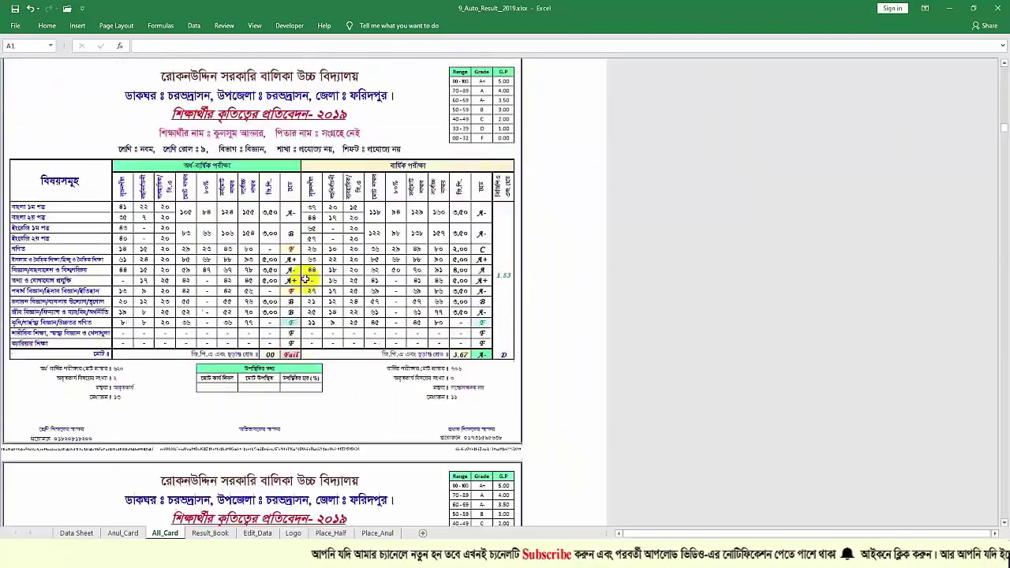
pyautogui.scroll(-5, 311, 300)
pyautogui.scroll(-5, 322, 329)
pyautogui.scroll(-5, 338, 339)
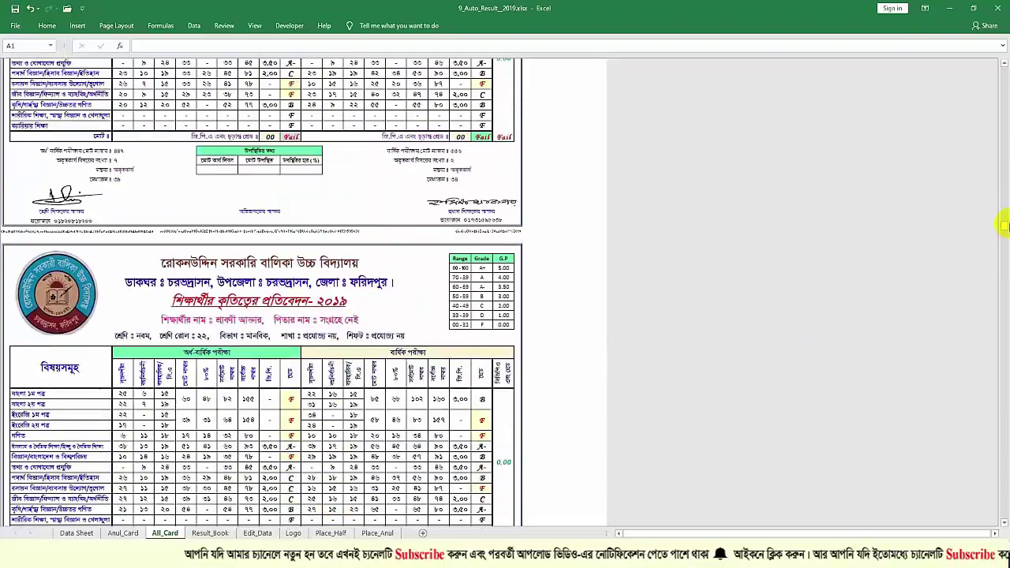
pyautogui.moveTo(1005, 226); pyautogui.dragTo(1002, 71)
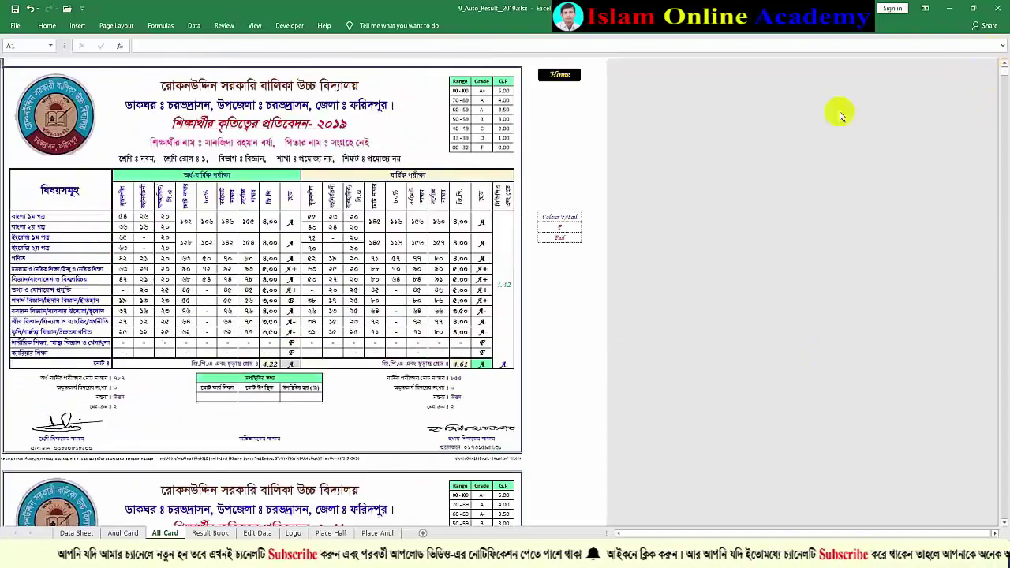
pyautogui.click(557, 77)
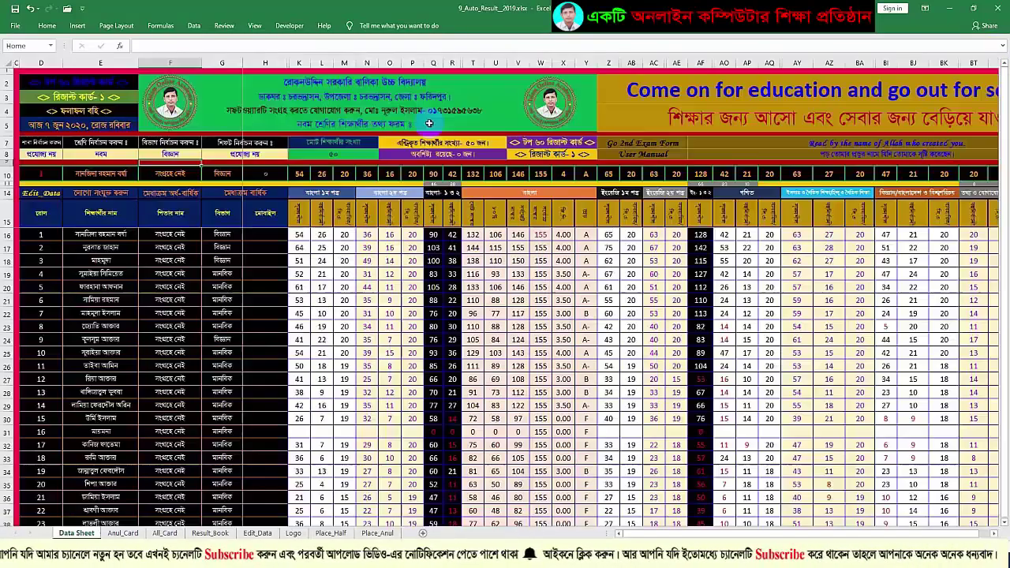
# Visit the Result_Book, Place_Anul merit list and Logo sheets, returning to the Data Sheet each time.
pyautogui.click(64, 112)
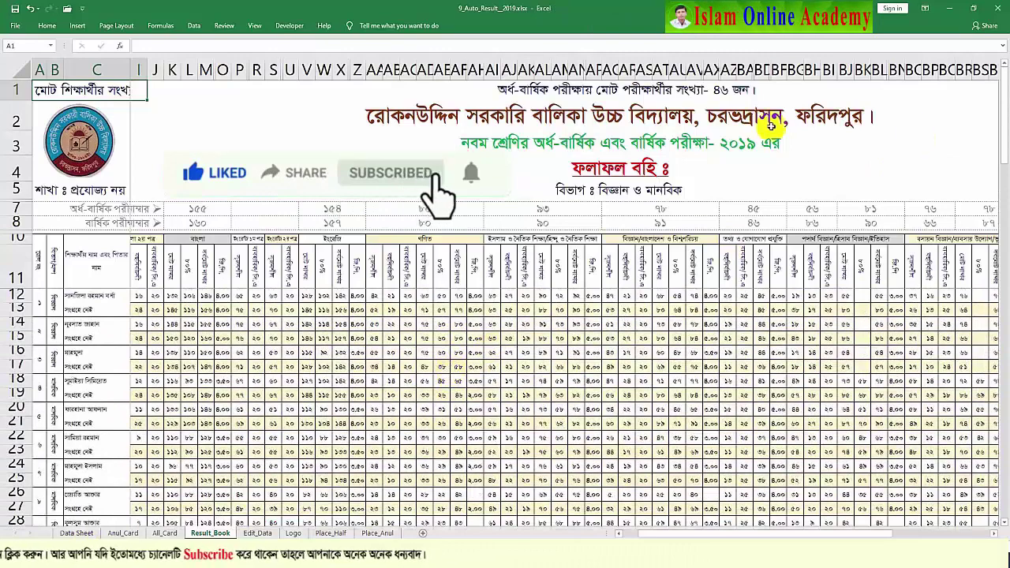
pyautogui.click(834, 523)
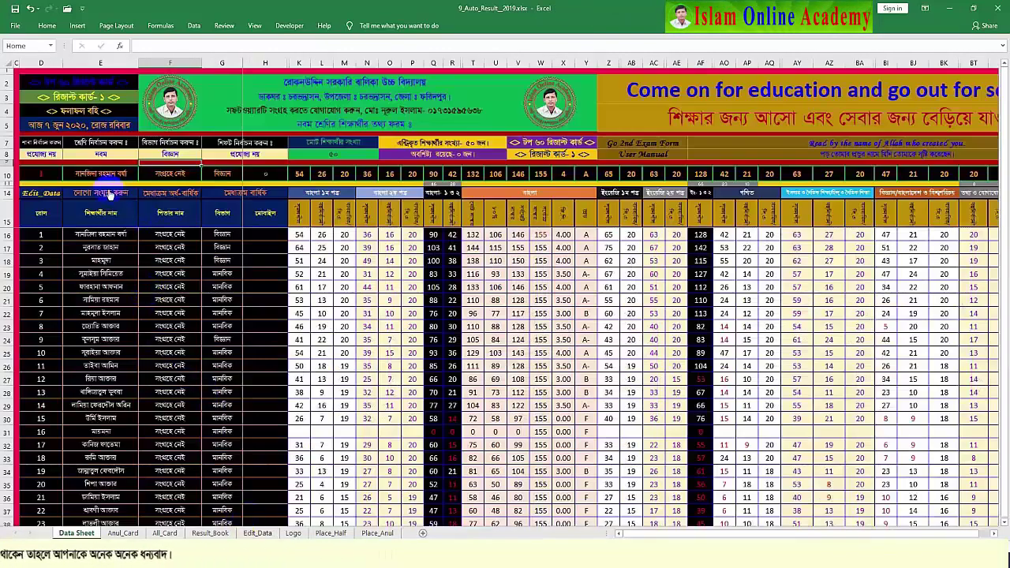
pyautogui.click(237, 196)
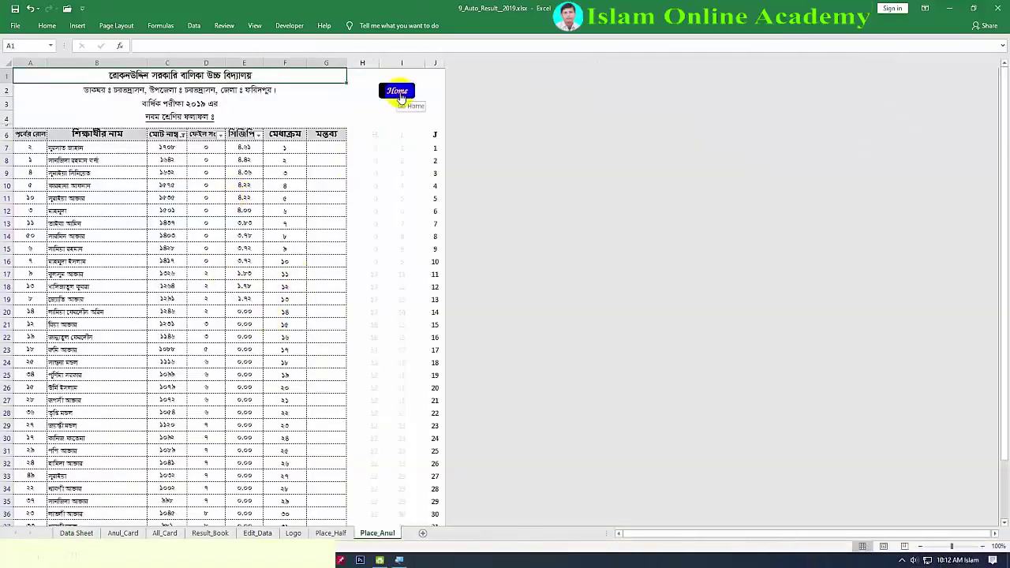
pyautogui.click(399, 93)
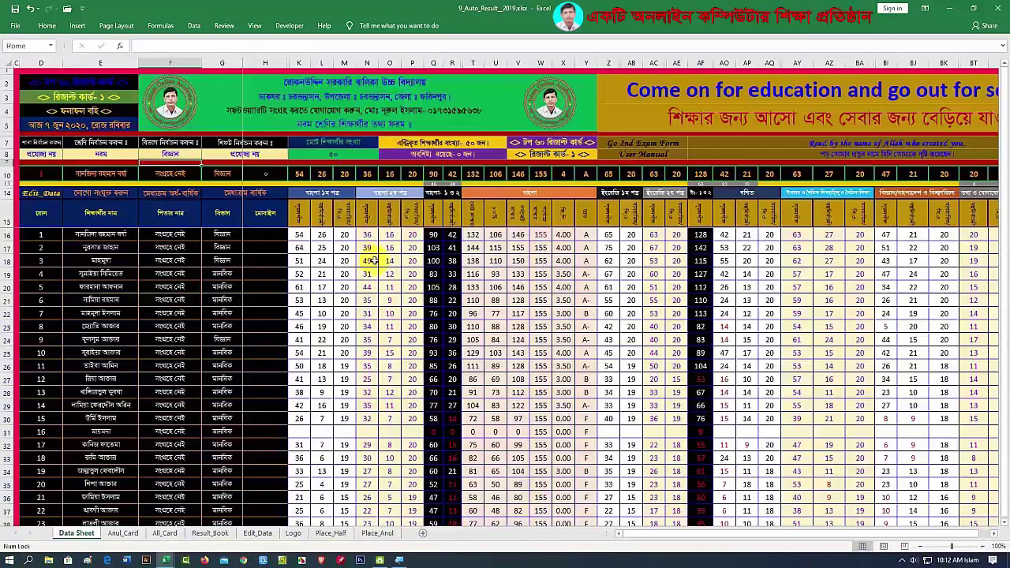
pyautogui.click(86, 194)
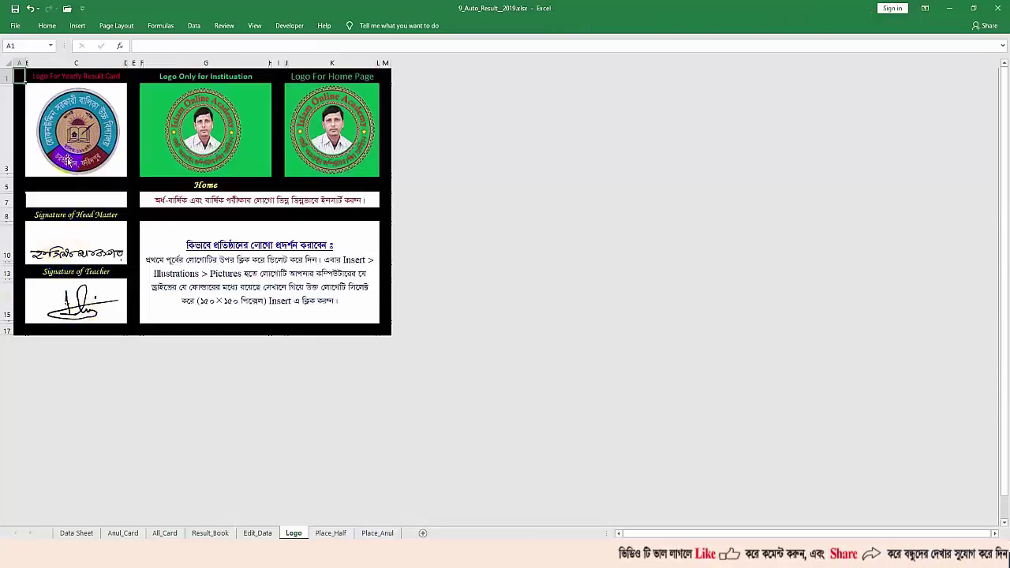
pyautogui.click(208, 187)
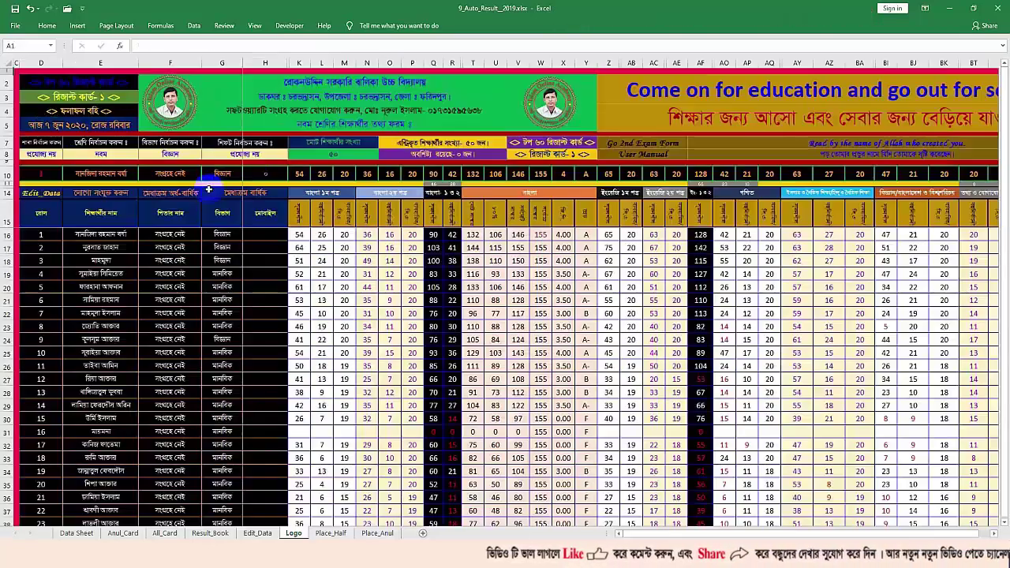